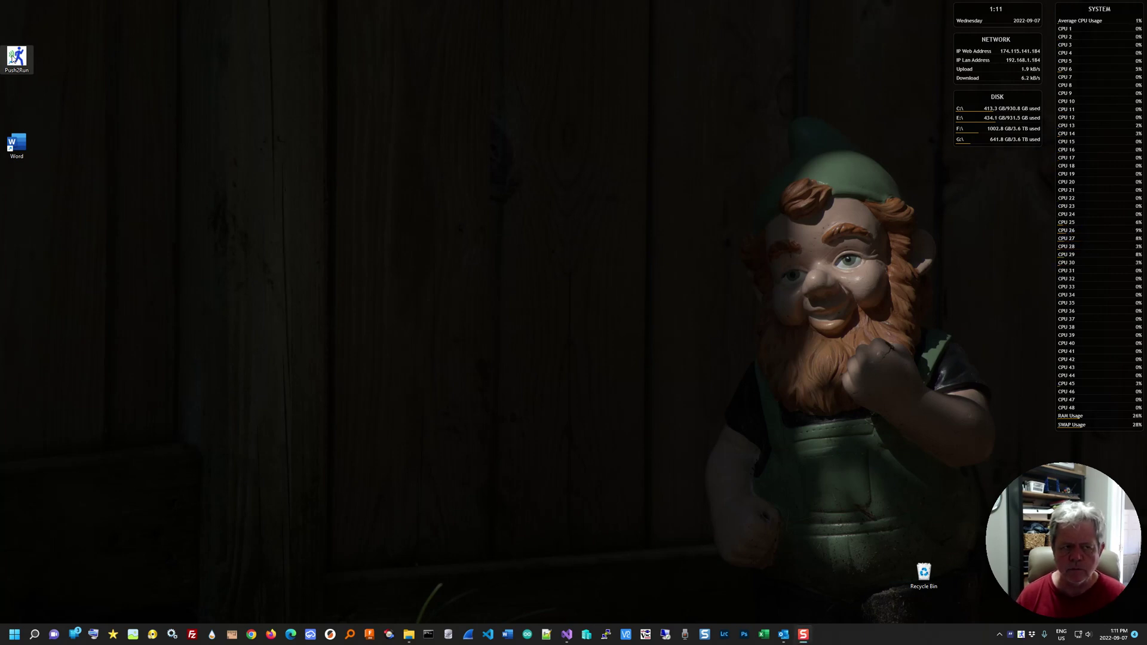
- Launch Push2Run, widen the Description column, select Master Switch, and move the window to the top left
double_click(12, 58)
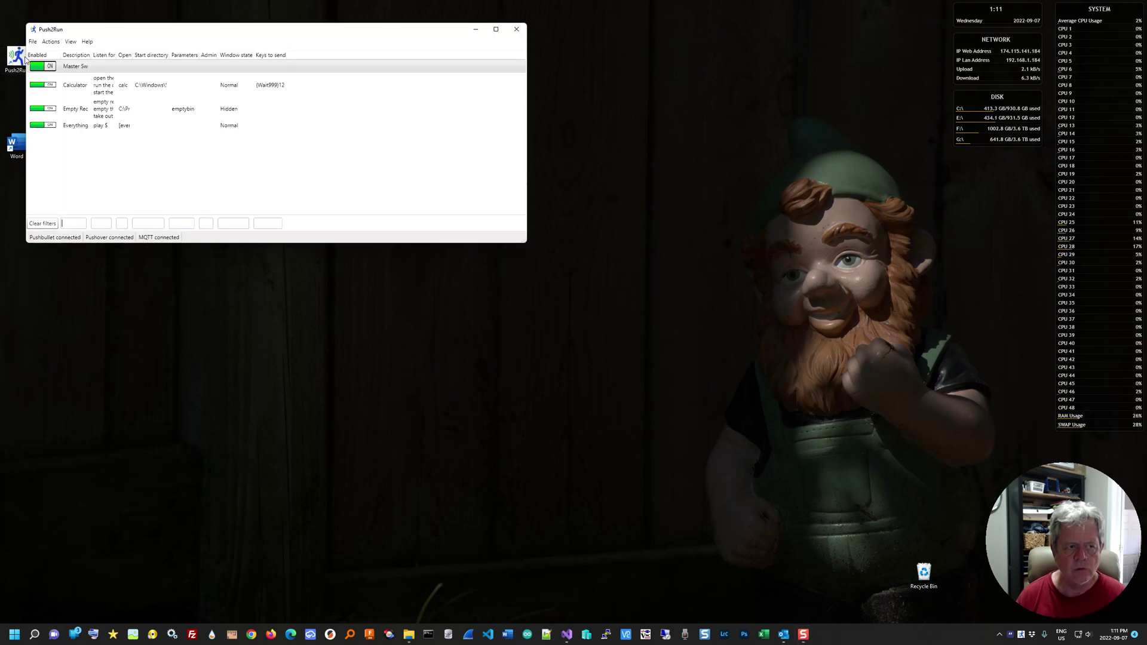
drag(90, 29, 199, 34)
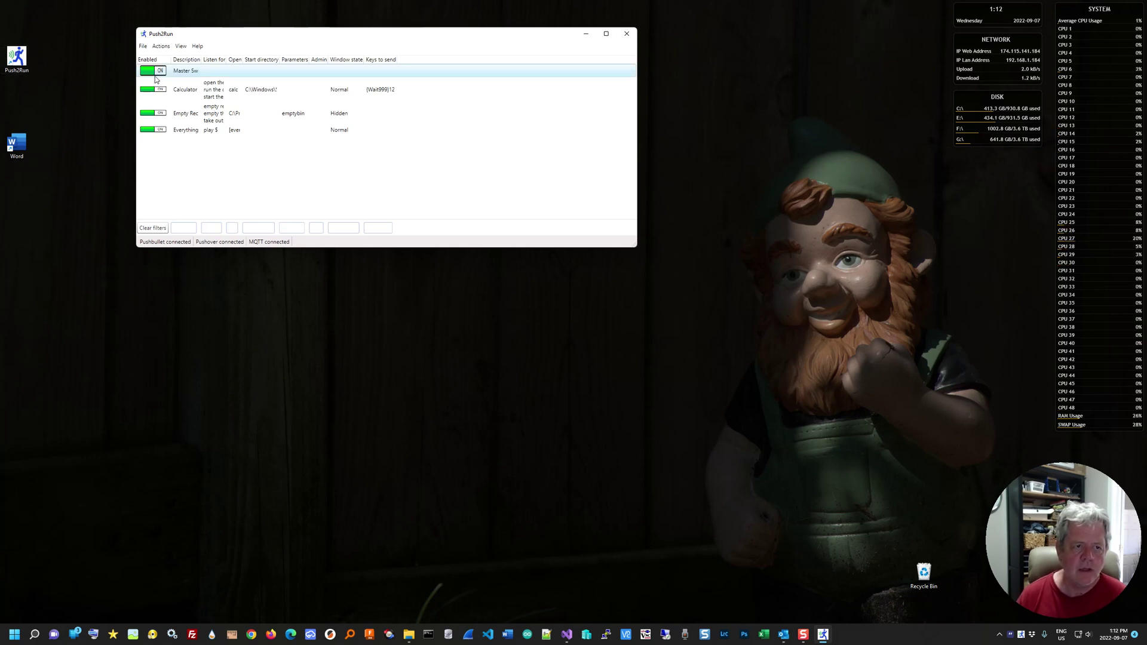
drag(199, 59, 425, 61)
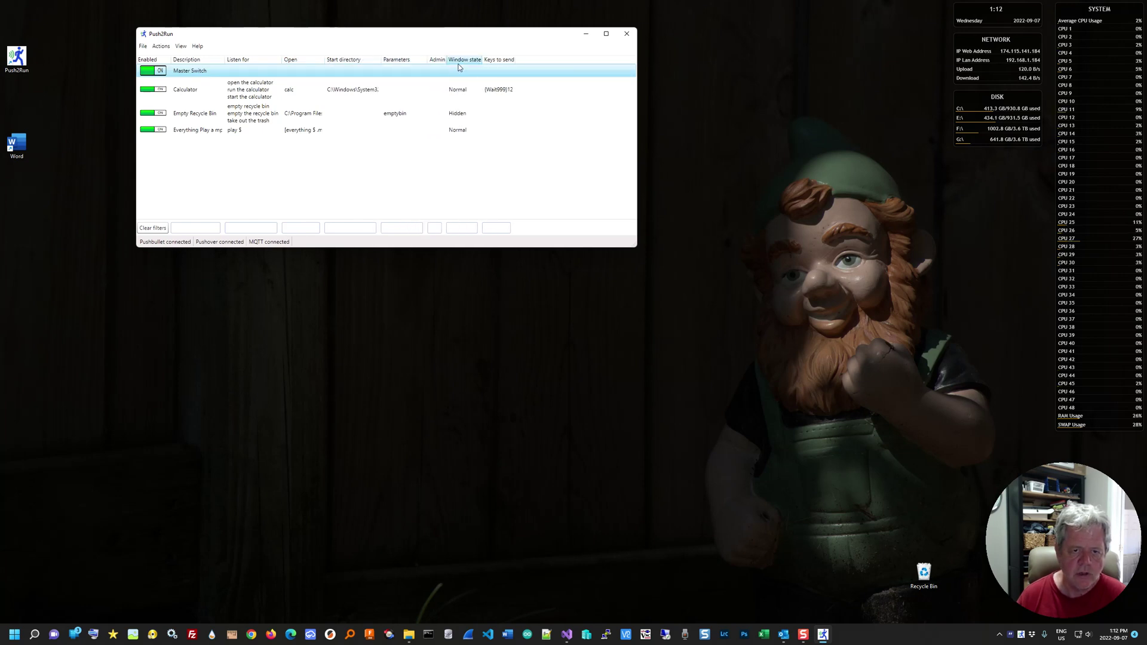
click(561, 76)
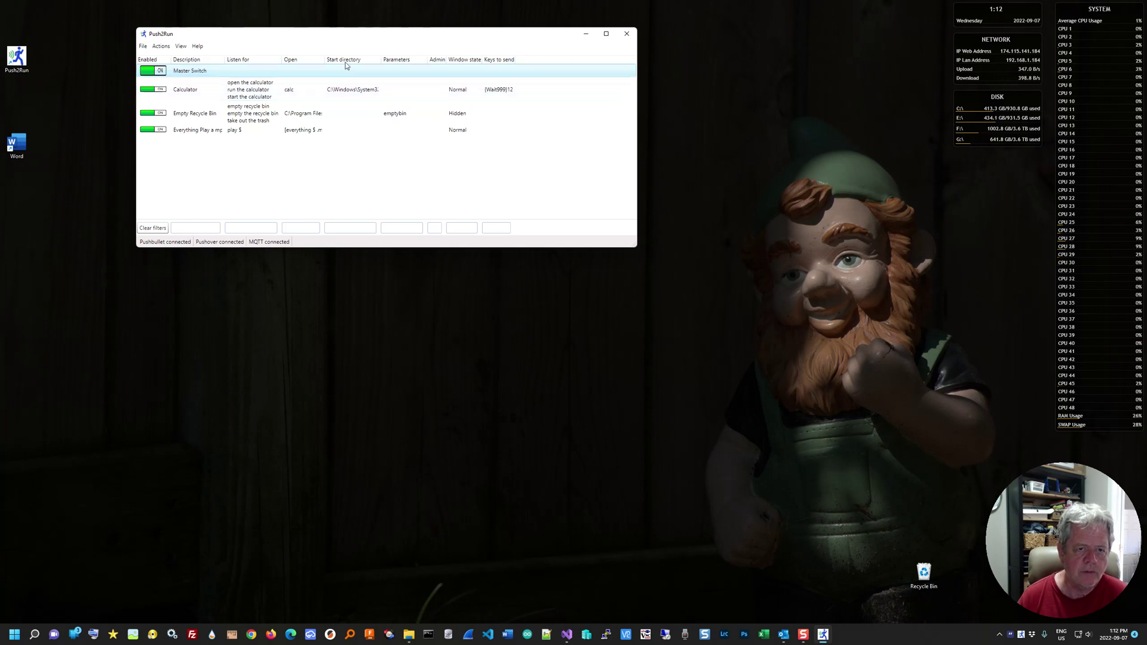
drag(349, 35, 267, 13)
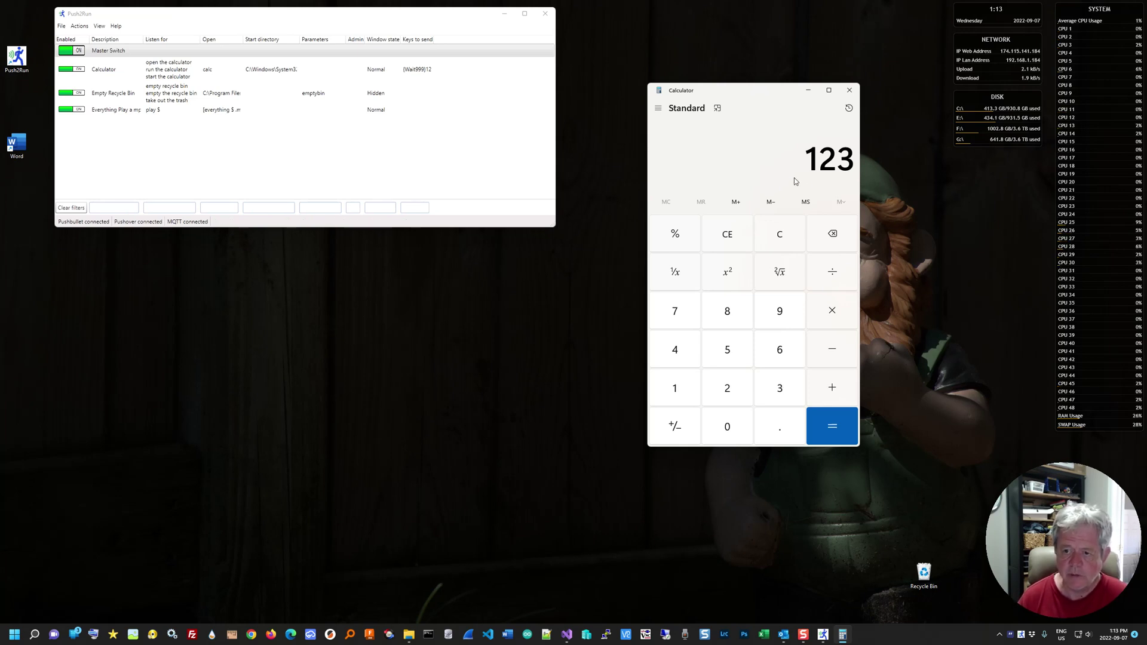
- Open the Calculator card's settings
double_click(180, 66)
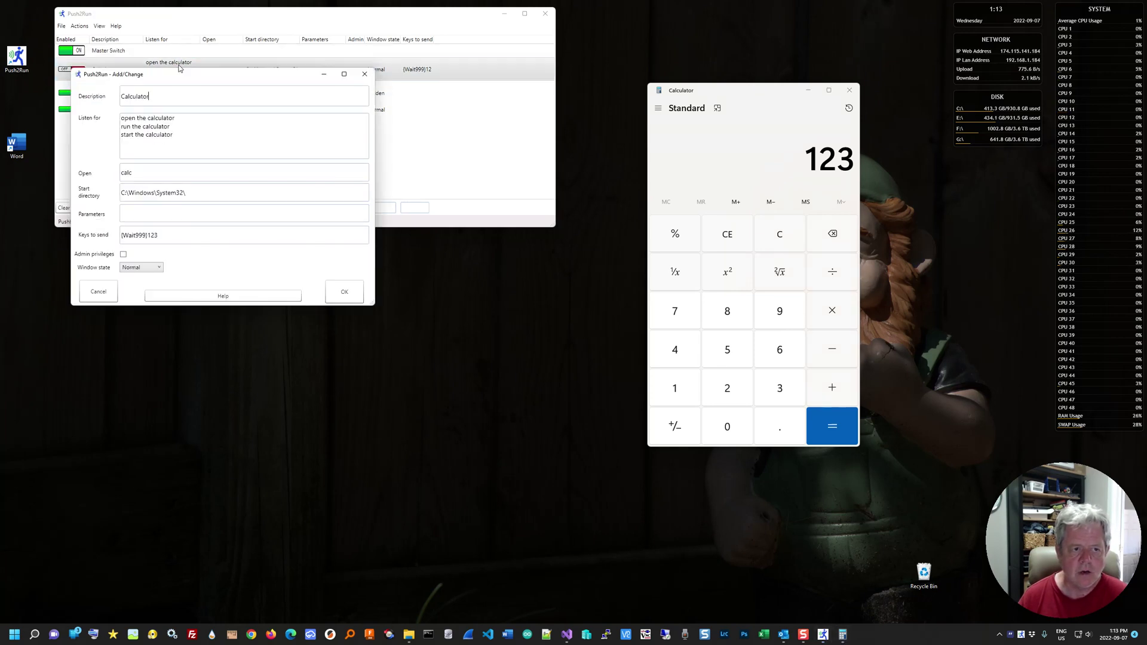
- Move the Calculator settings aside and add 'the calculato' to Listen for, then delete it again
drag(178, 75, 366, 102)
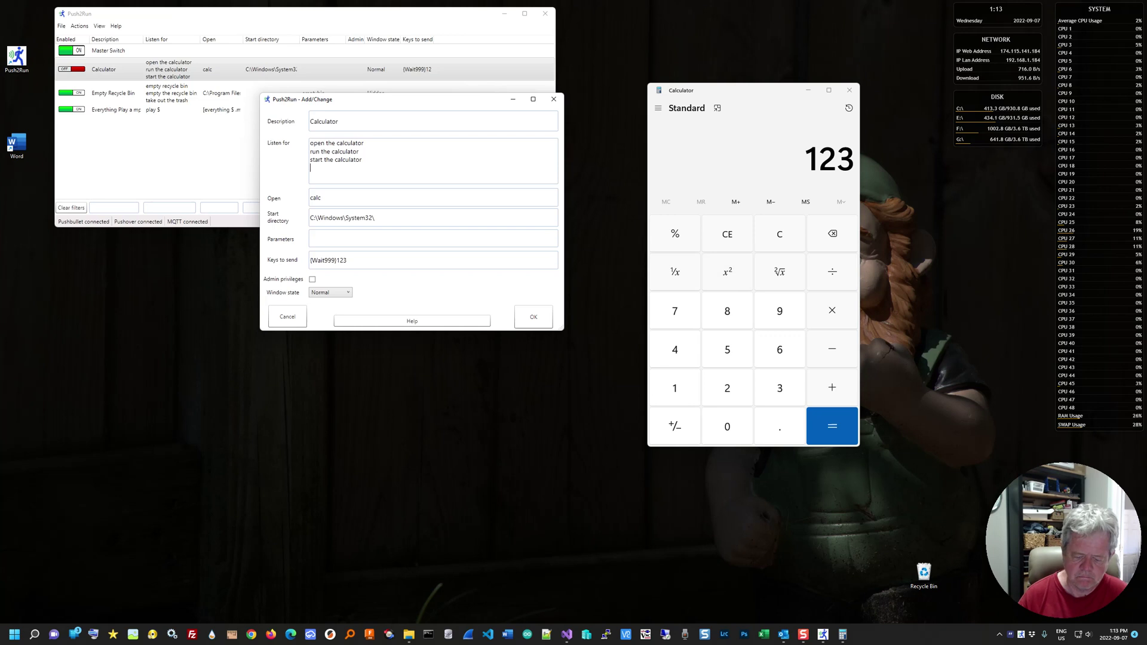
text(the)
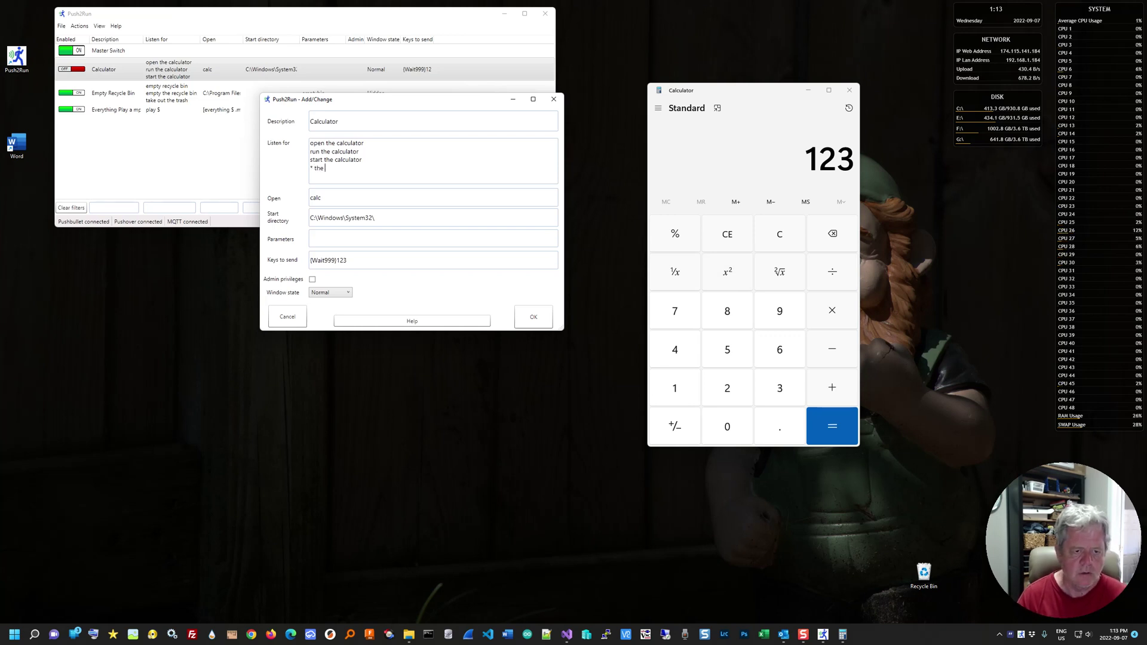
text( calcu)
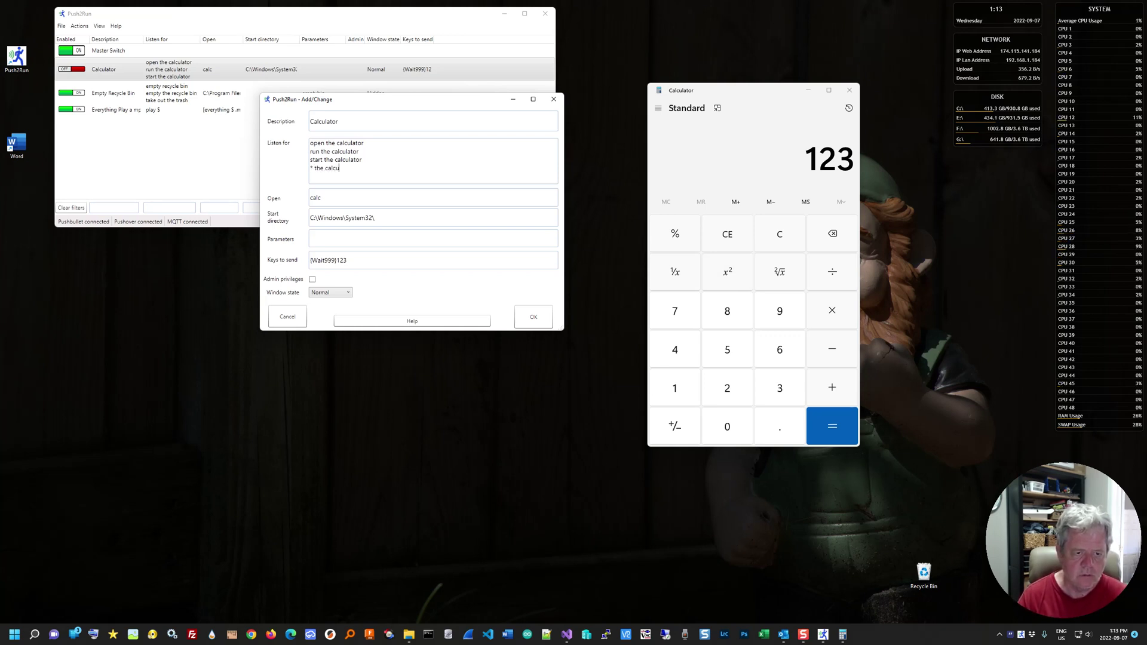
text(lator)
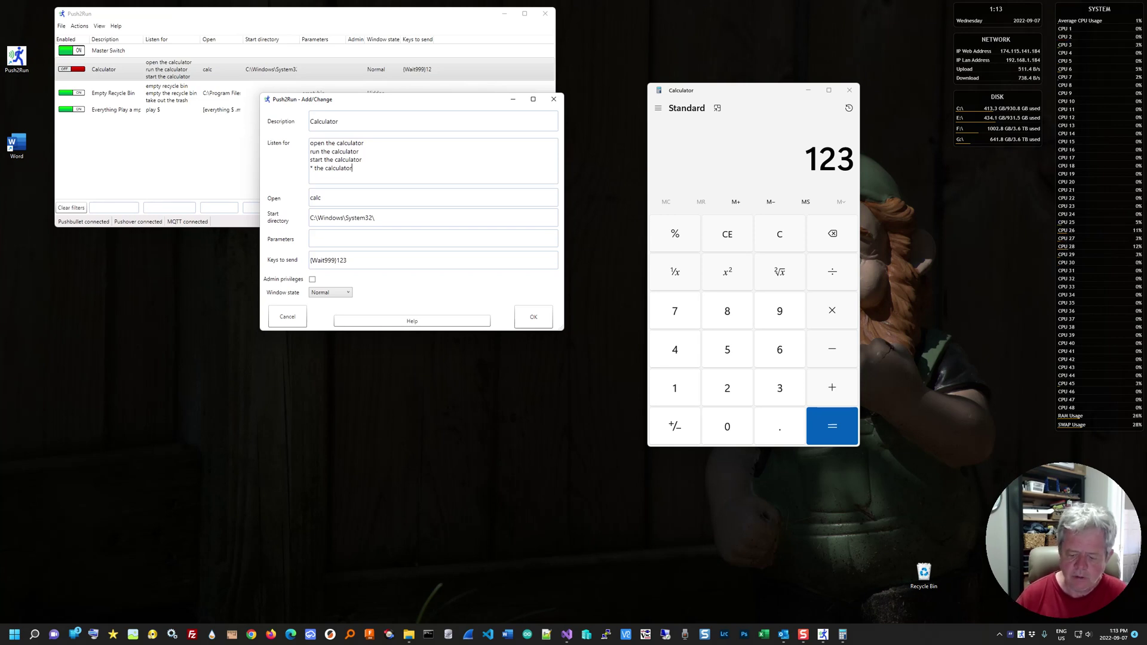
key(BackSpace)
key(BackSpace)
key(BackSpace)
key(BackSpace)
key(BackSpace)
key(BackSpace)
key(BackSpace)
key(BackSpace)
key(BackSpace)
key(BackSpace)
key(BackSpace)
key(BackSpace)
key(BackSpace)
key(BackSpace)
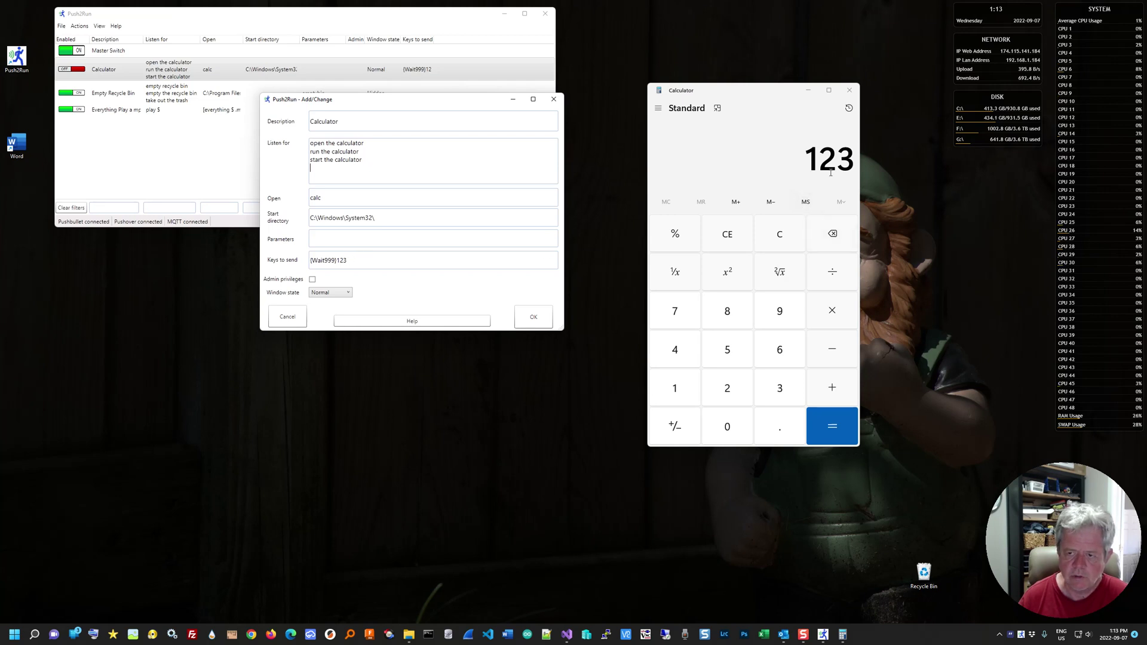
- Check the Window state choices, leaving Normal, and open the Add/Change help page
click(312, 280)
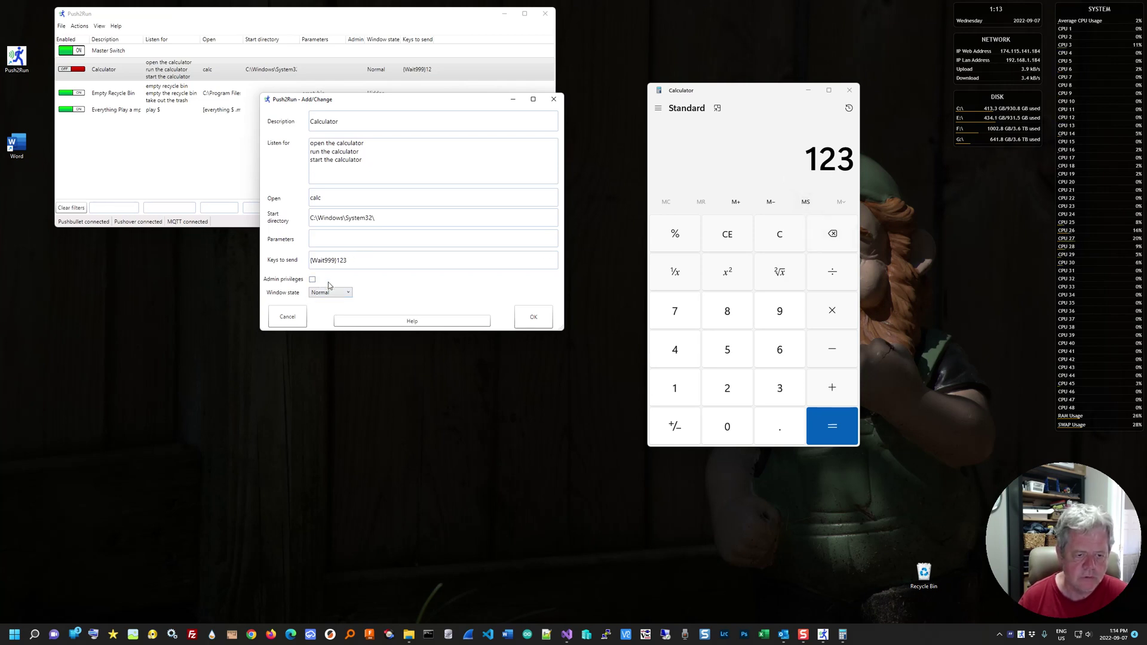
click(330, 292)
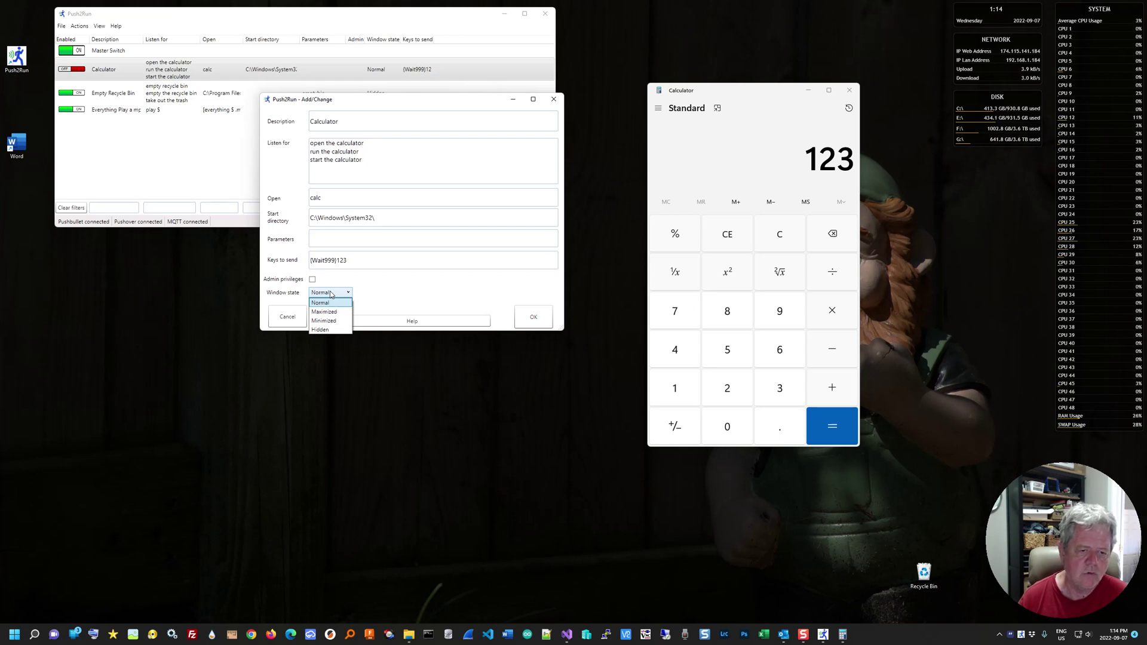
click(382, 287)
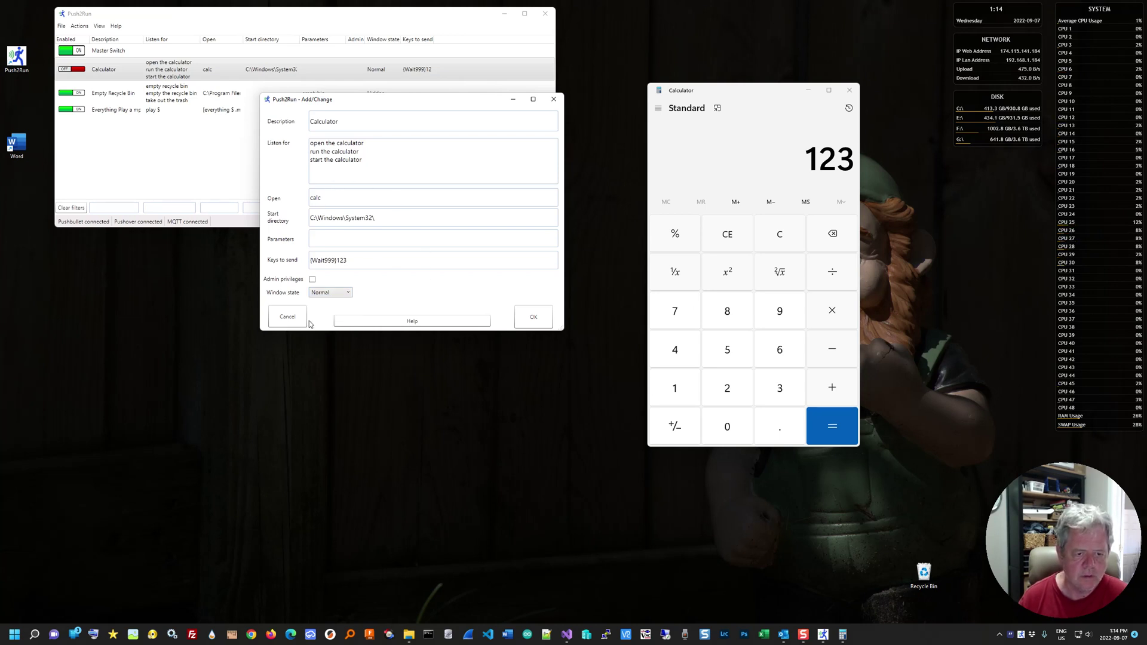
click(423, 322)
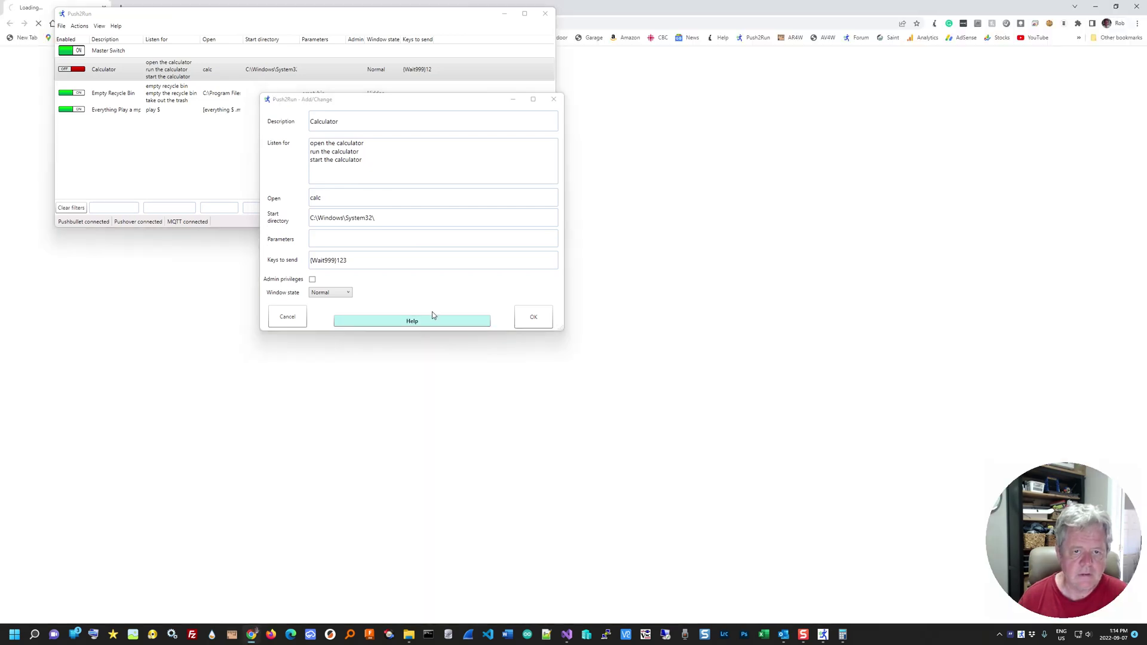
- Close the Calculator settings unsaved, review the help page's Keys to send table, and close it
click(553, 99)
click(505, 13)
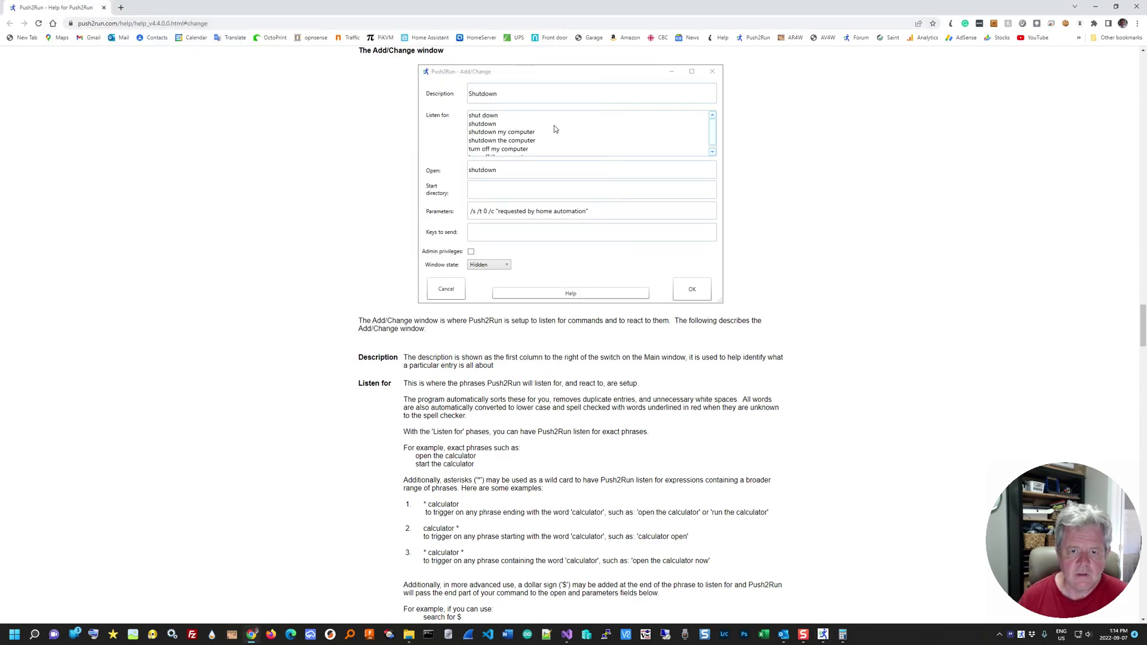
scroll(516, 351, up, 20)
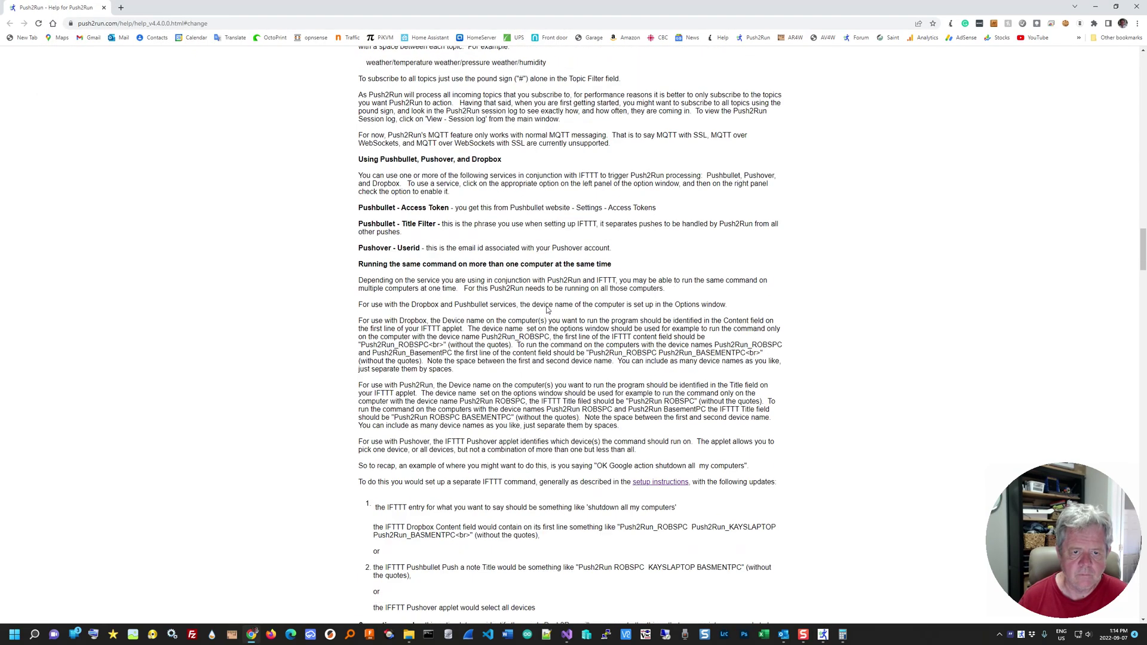
scroll(516, 353, down, 20)
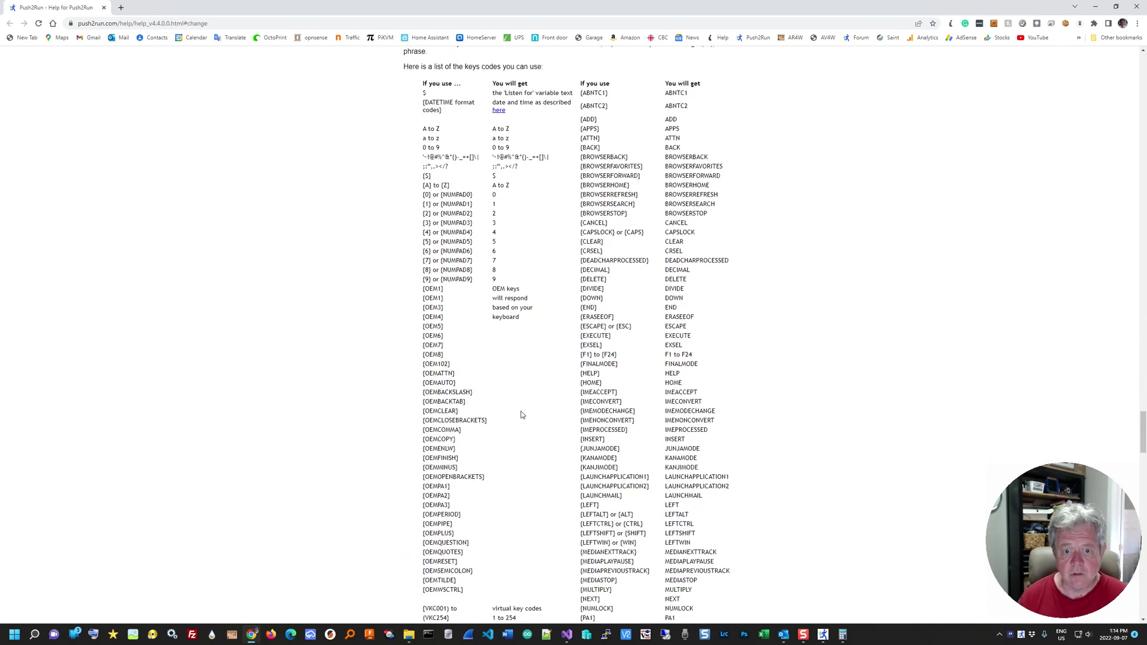
scroll(520, 415, down, 5)
scroll(519, 412, up, 5)
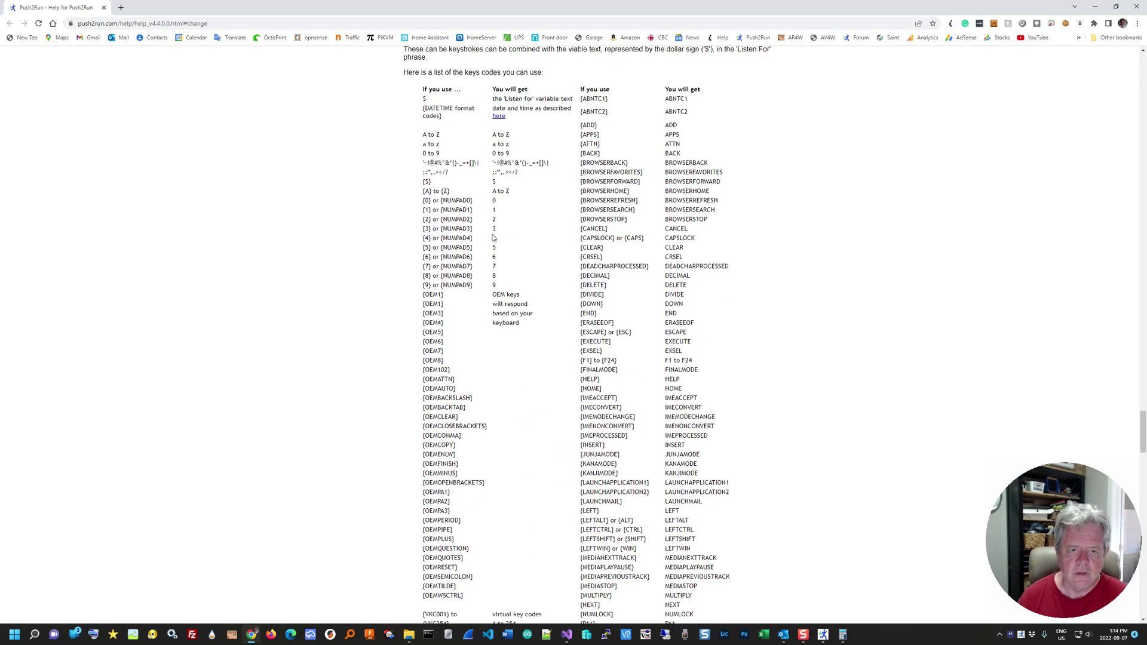
scroll(467, 367, down, 1)
scroll(468, 367, down, 4)
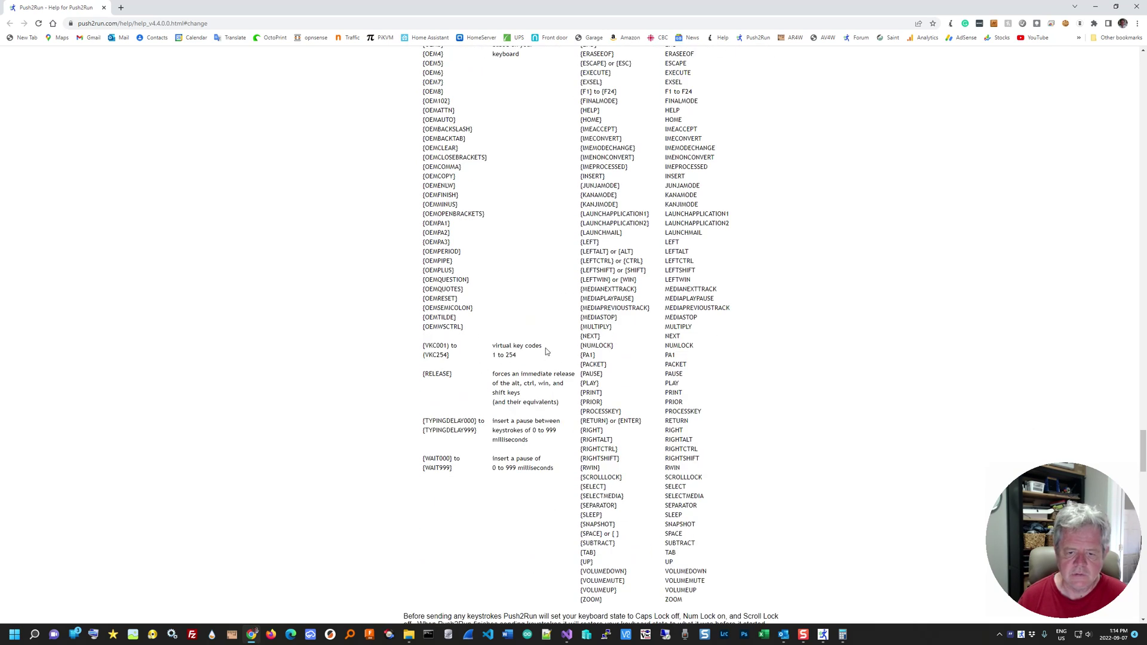
scroll(548, 353, up, 6)
scroll(463, 327, up, 3)
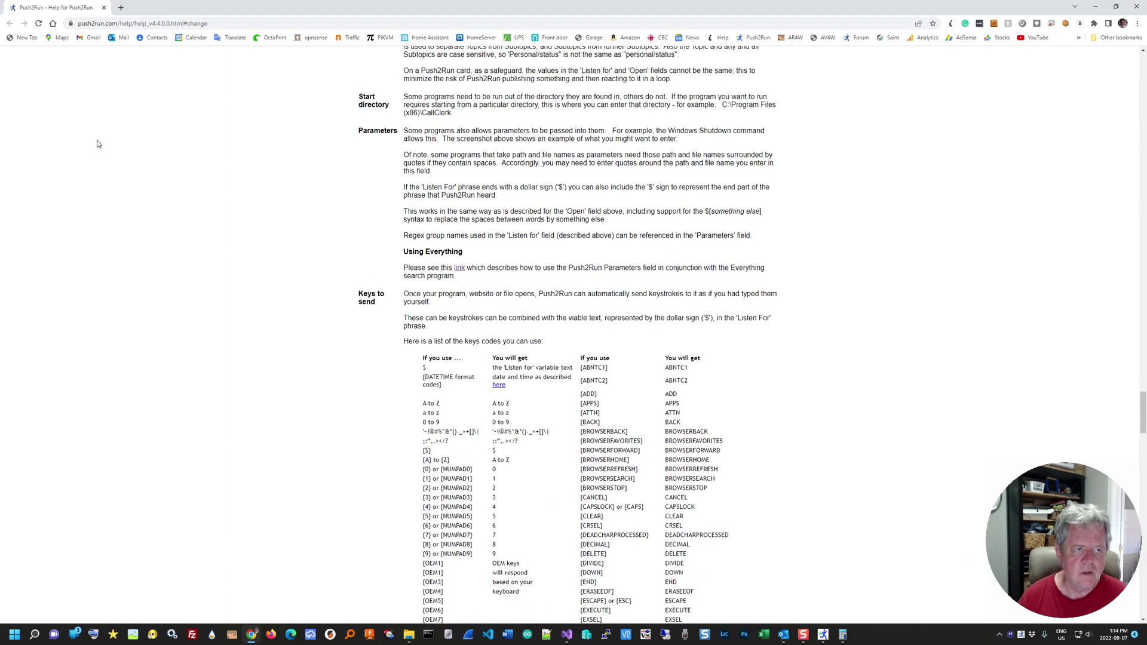
click(103, 8)
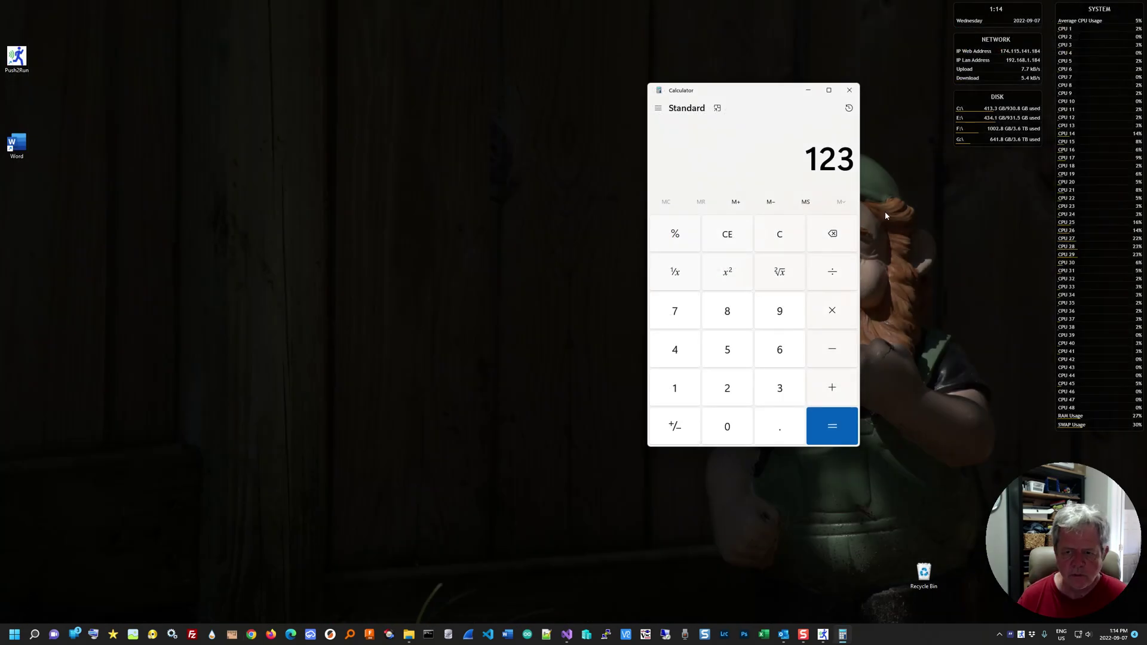
- Close Calculator, restore and recentre Push2Run, and select the Empty Recycle Bin card
click(845, 97)
click(823, 633)
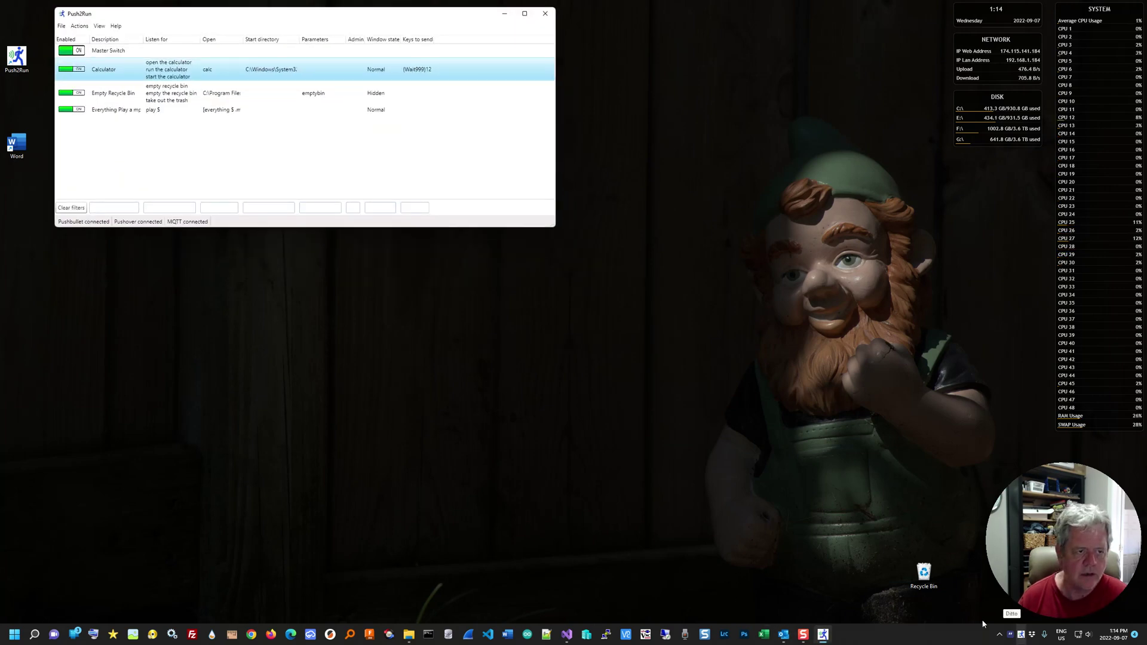
drag(317, 16, 541, 65)
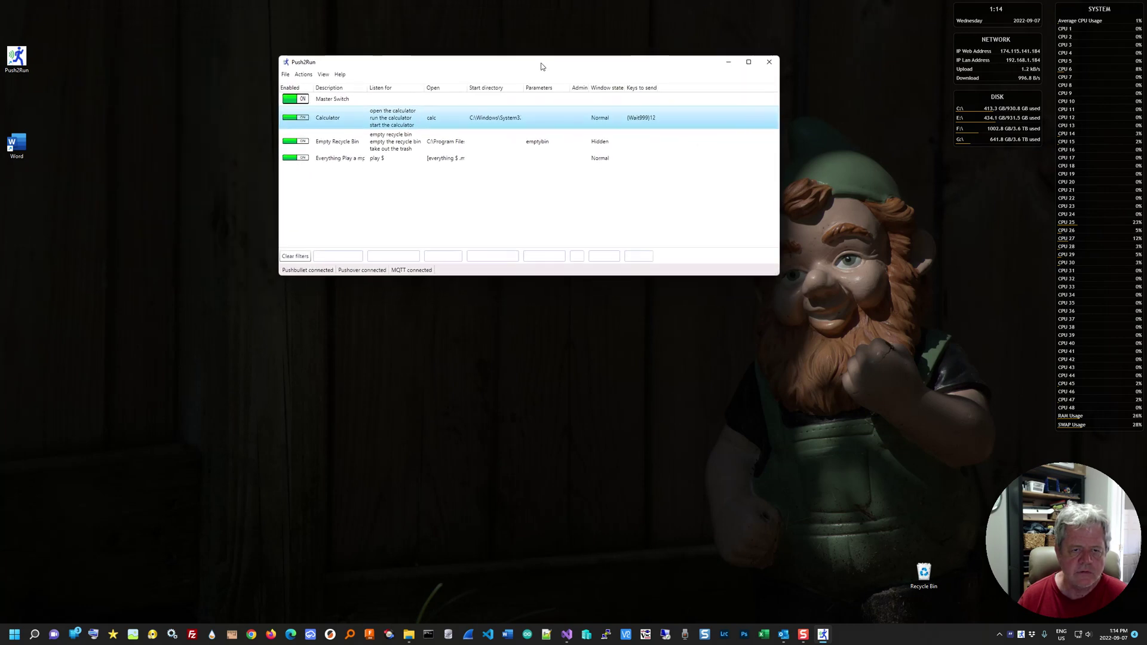
click(410, 124)
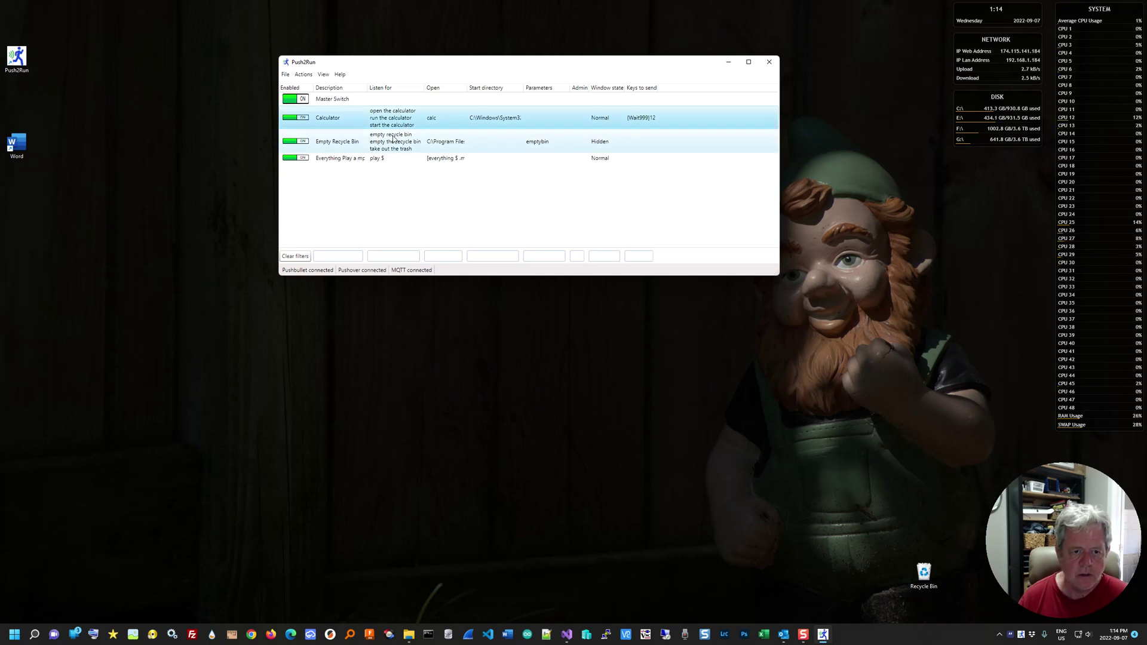
click(392, 139)
- Inspect the Empty Recycle Bin settings (nircmd.exe, emptybin, Hidden window) and close them keeping changes
double_click(391, 139)
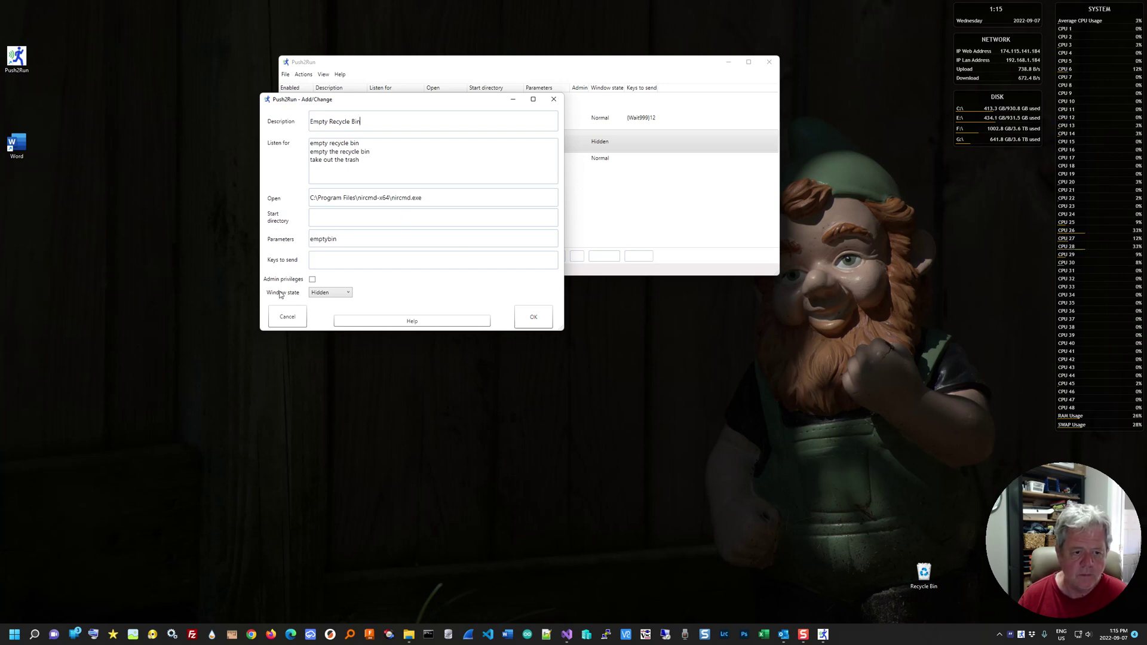
click(521, 316)
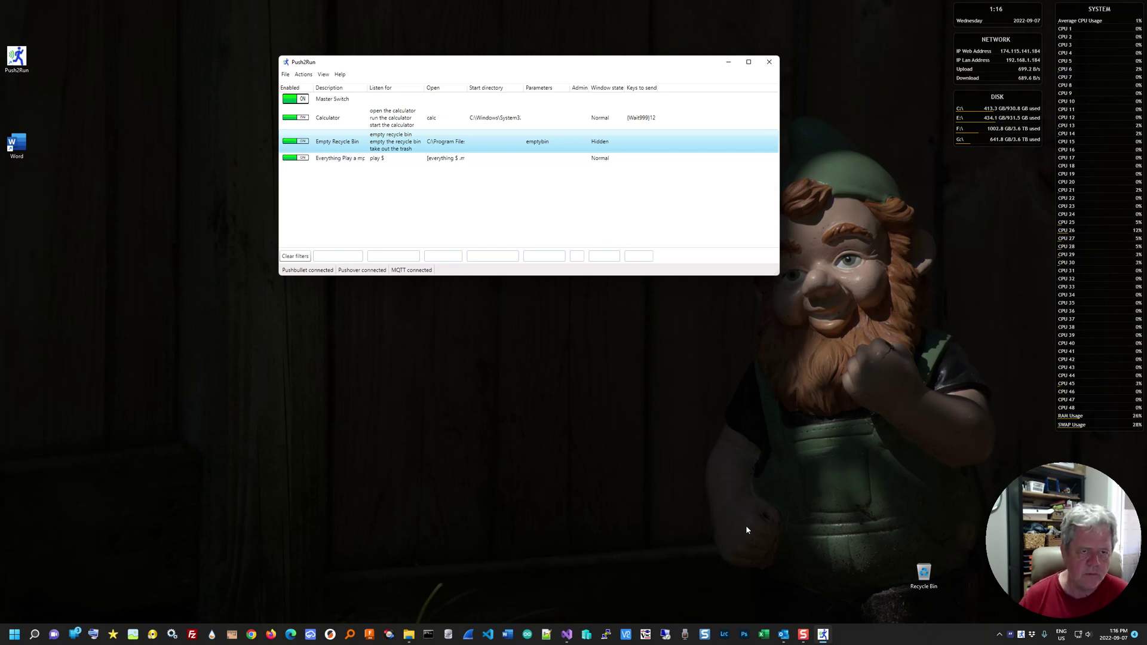
- Review the session log in an enlarged window with the main list minimized, then close it
click(323, 75)
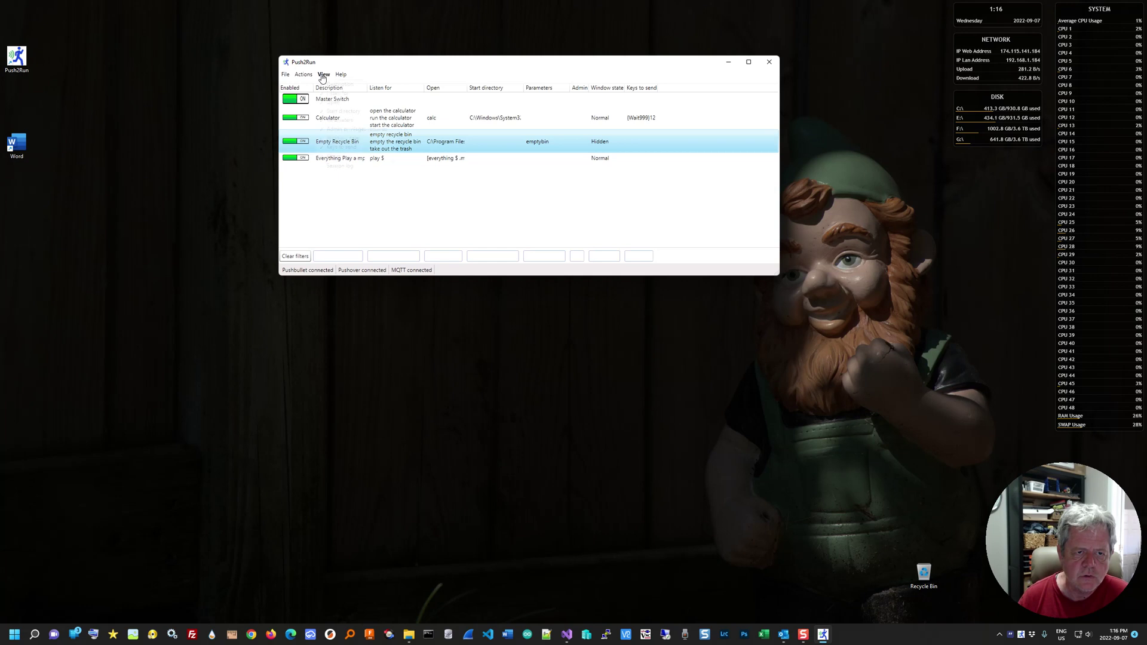
click(333, 164)
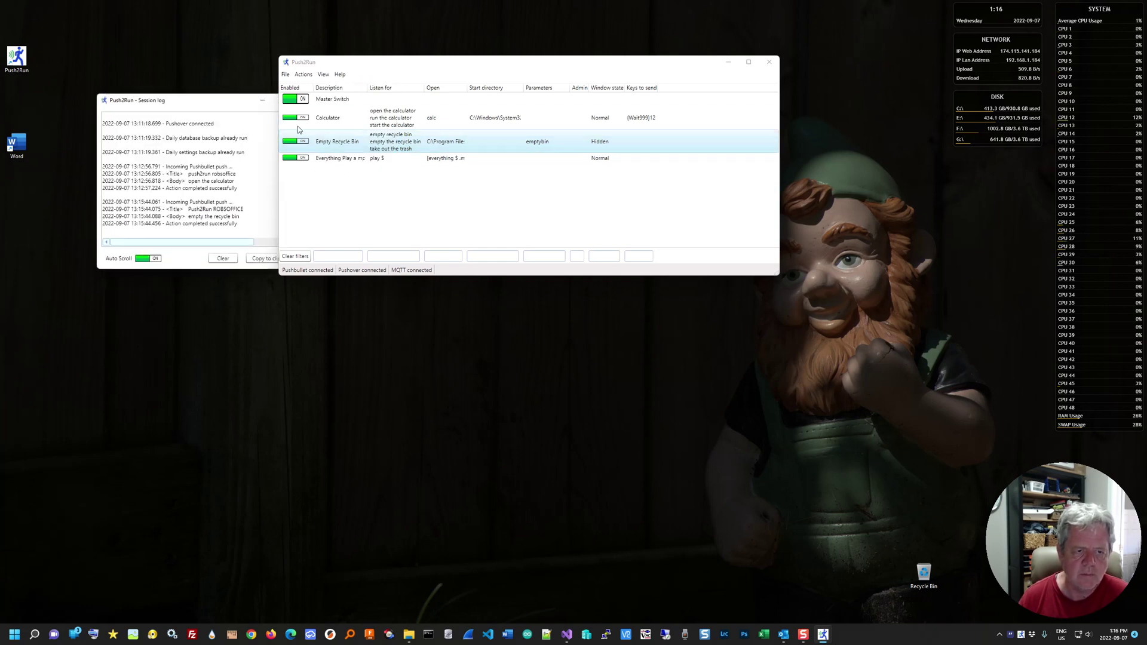
click(727, 63)
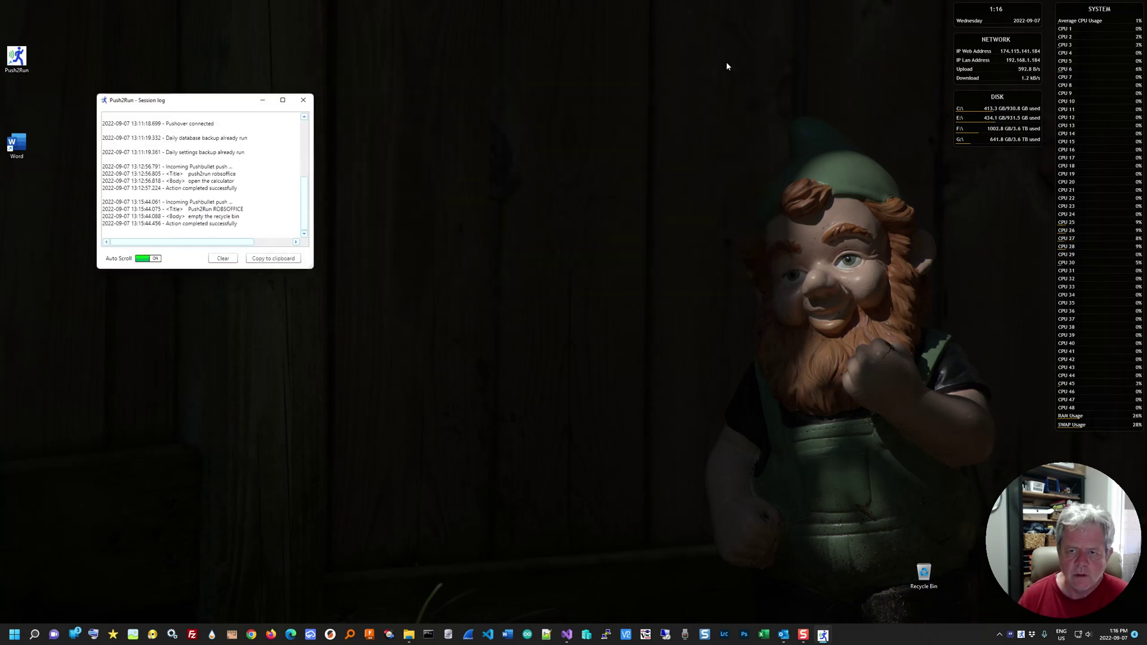
drag(312, 268, 695, 516)
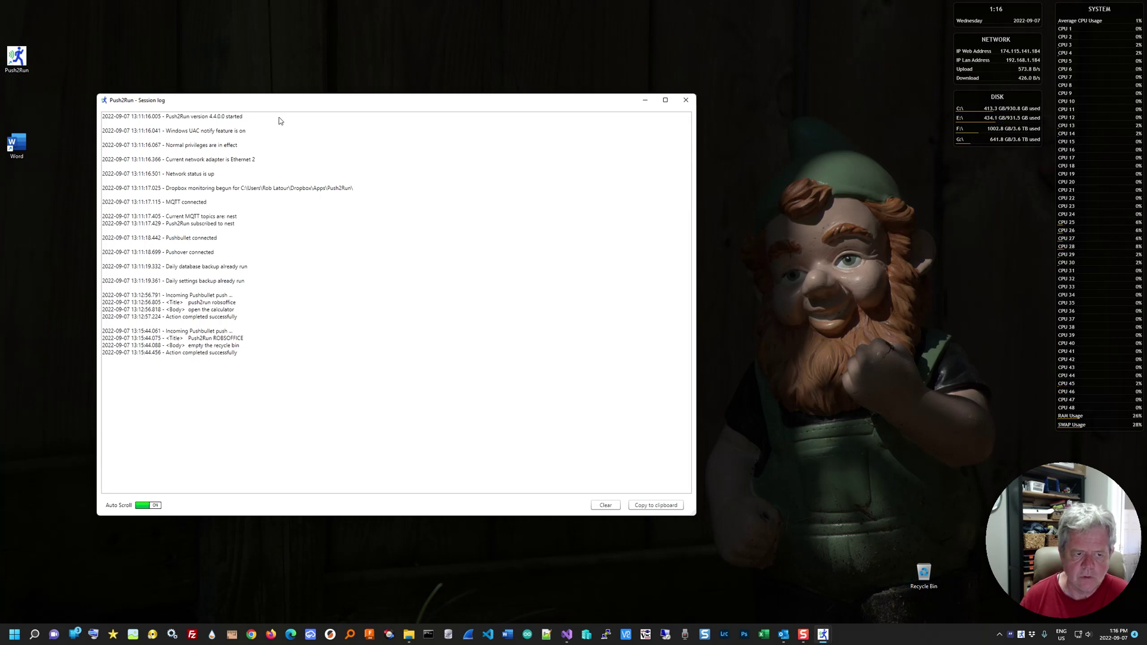
click(686, 100)
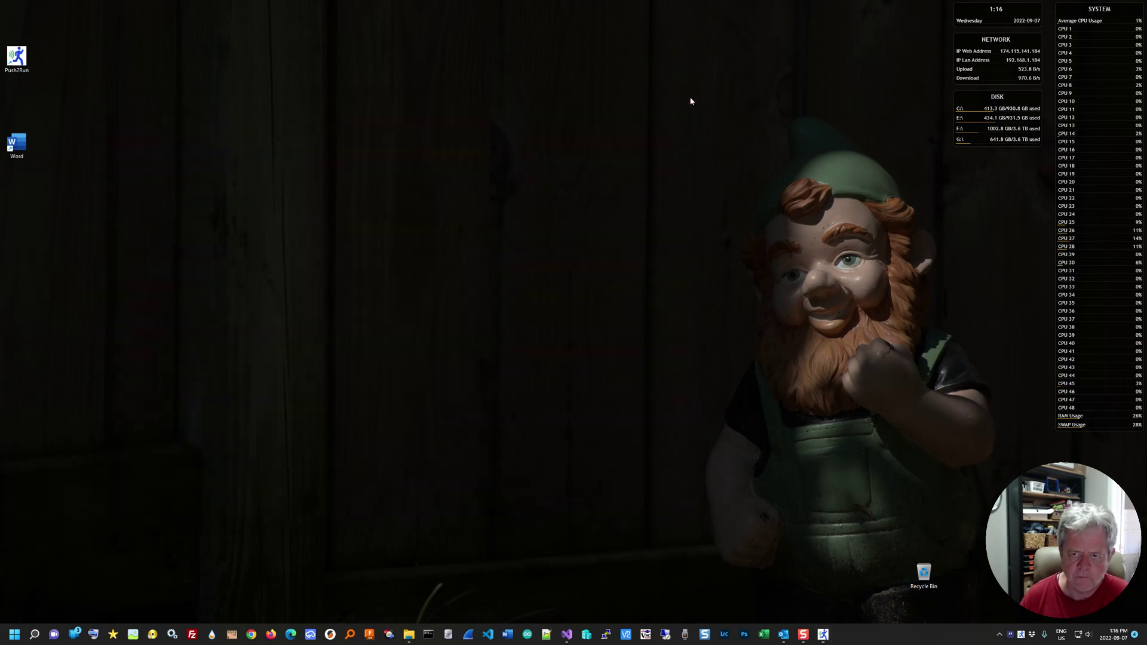
- Restore Push2Run and open the 'Everything Play a mp3 file' card for editing
click(823, 633)
click(383, 161)
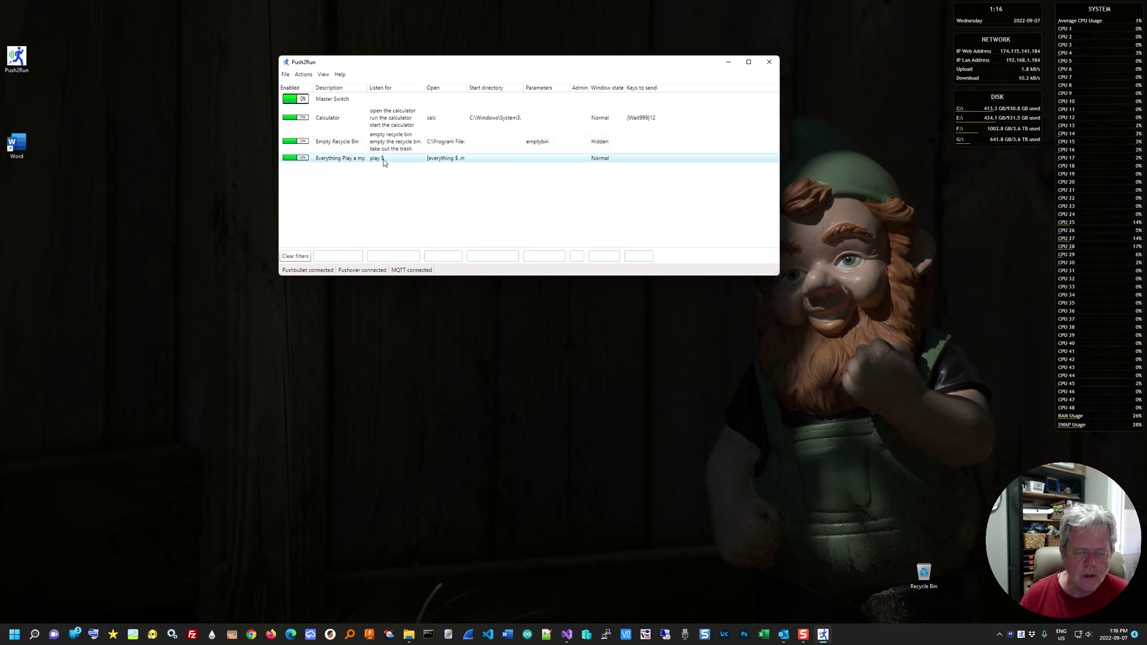
double_click(350, 159)
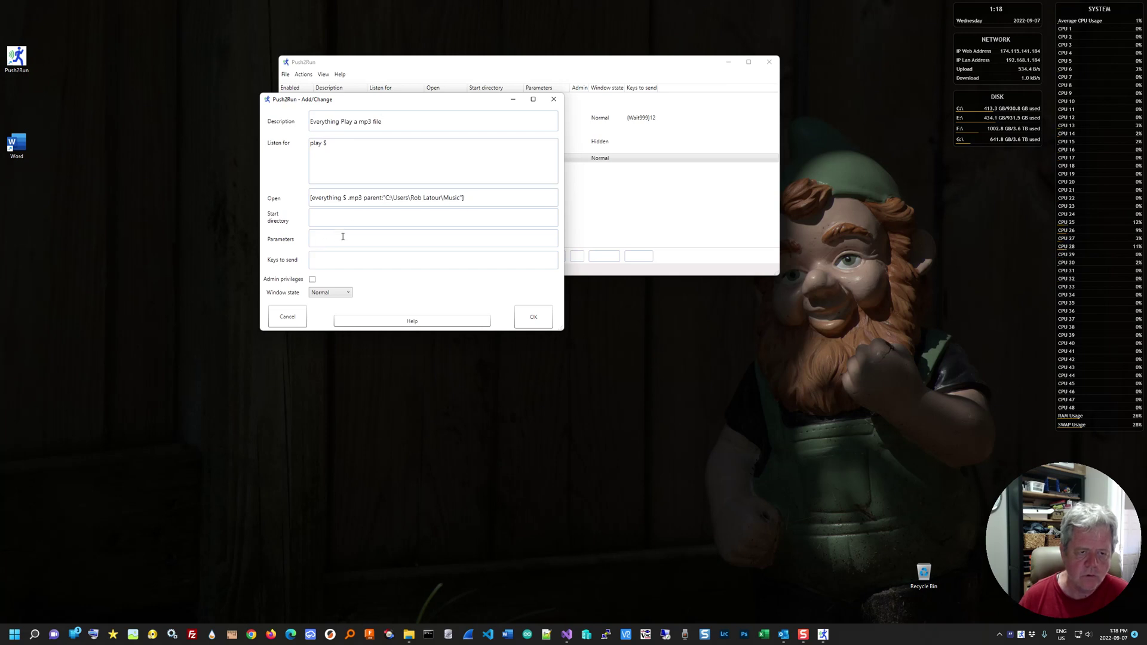
- Close the mp3 card's editor with OK, keeping its settings
click(539, 320)
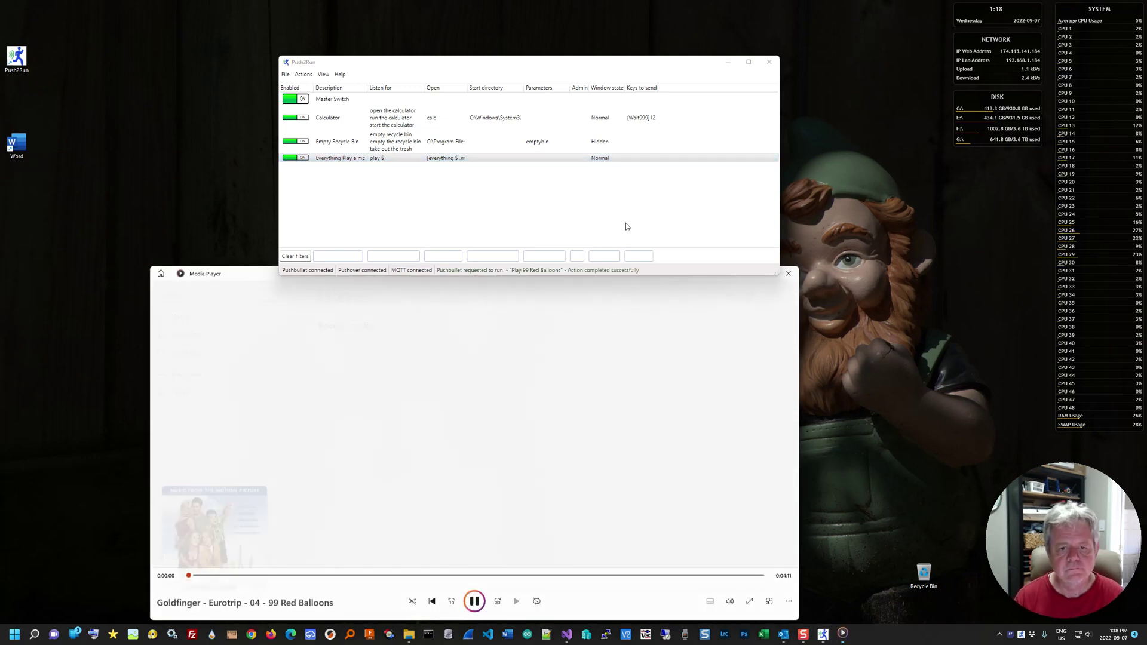
- Close the Media Player window playing '99 Red Balloons'
click(788, 274)
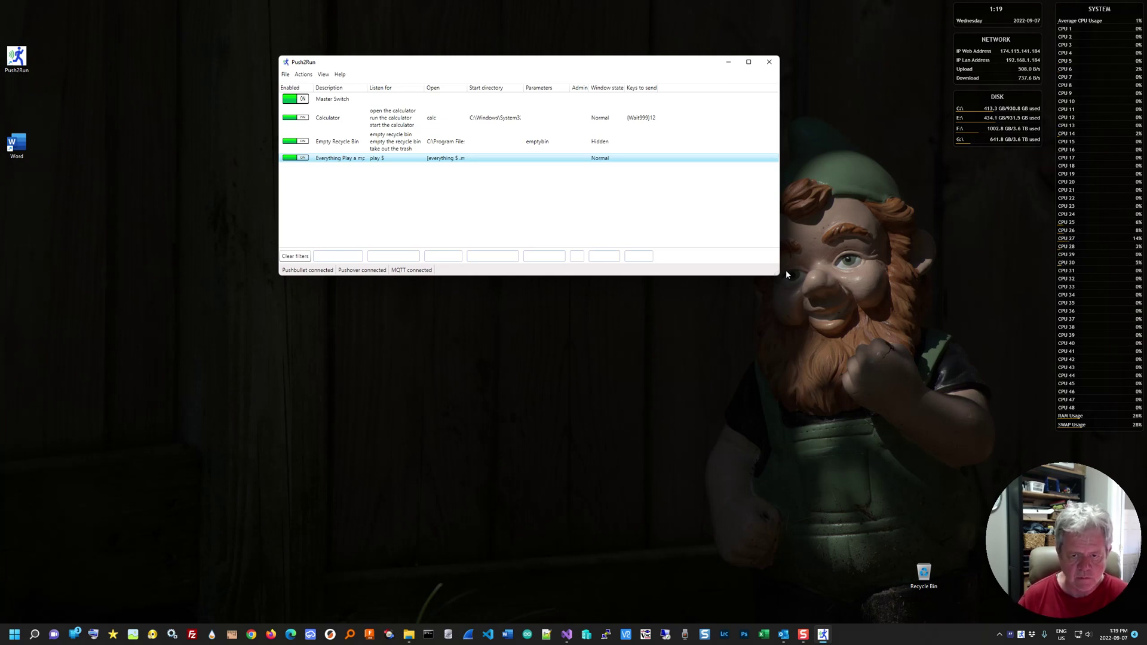
click(311, 76)
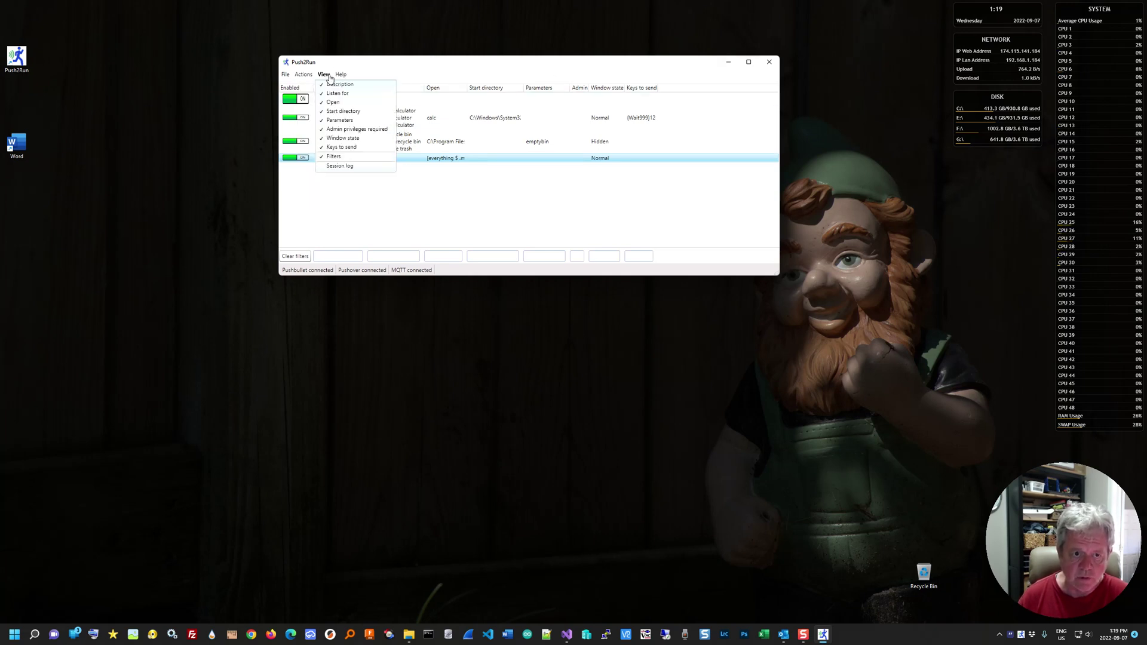
click(333, 169)
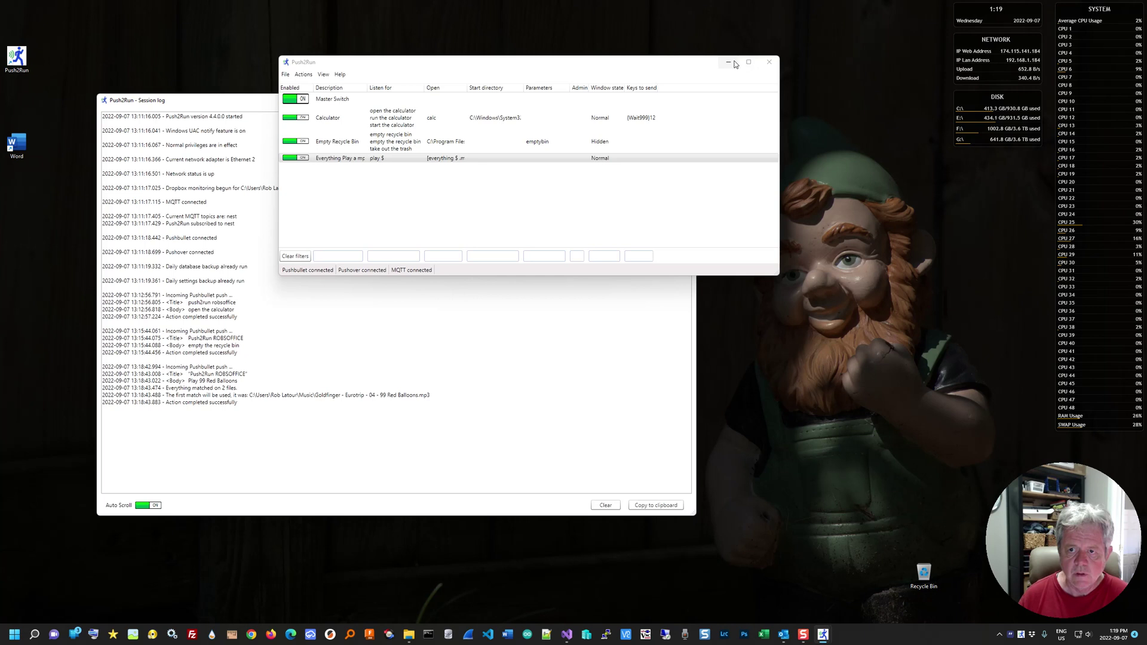
click(728, 62)
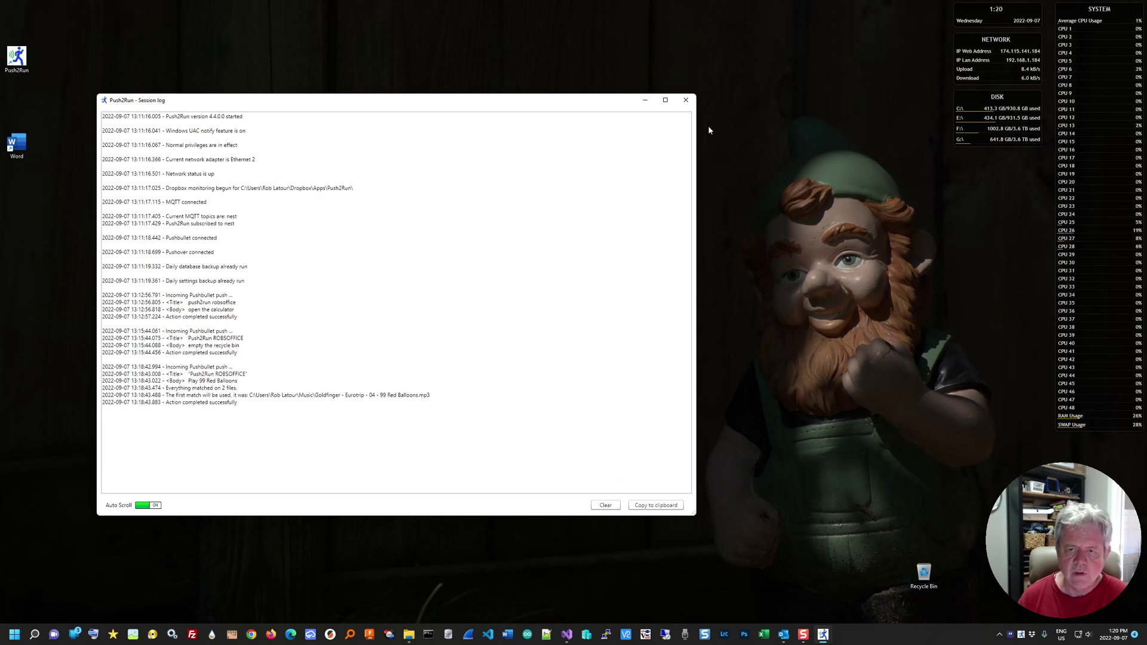
click(685, 102)
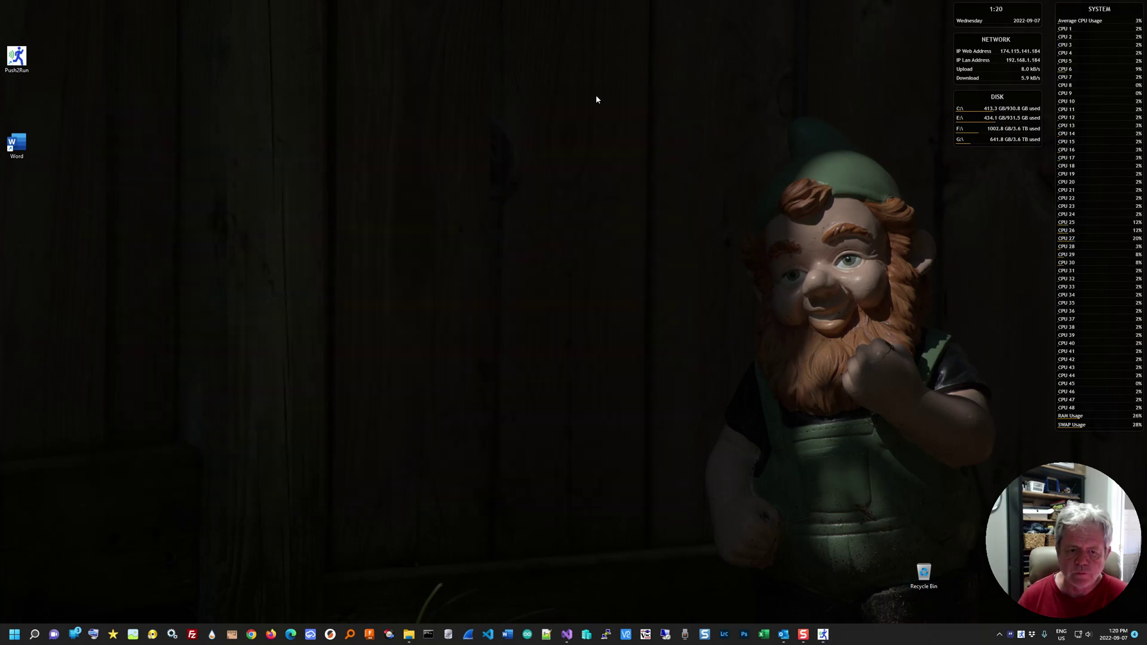
click(824, 637)
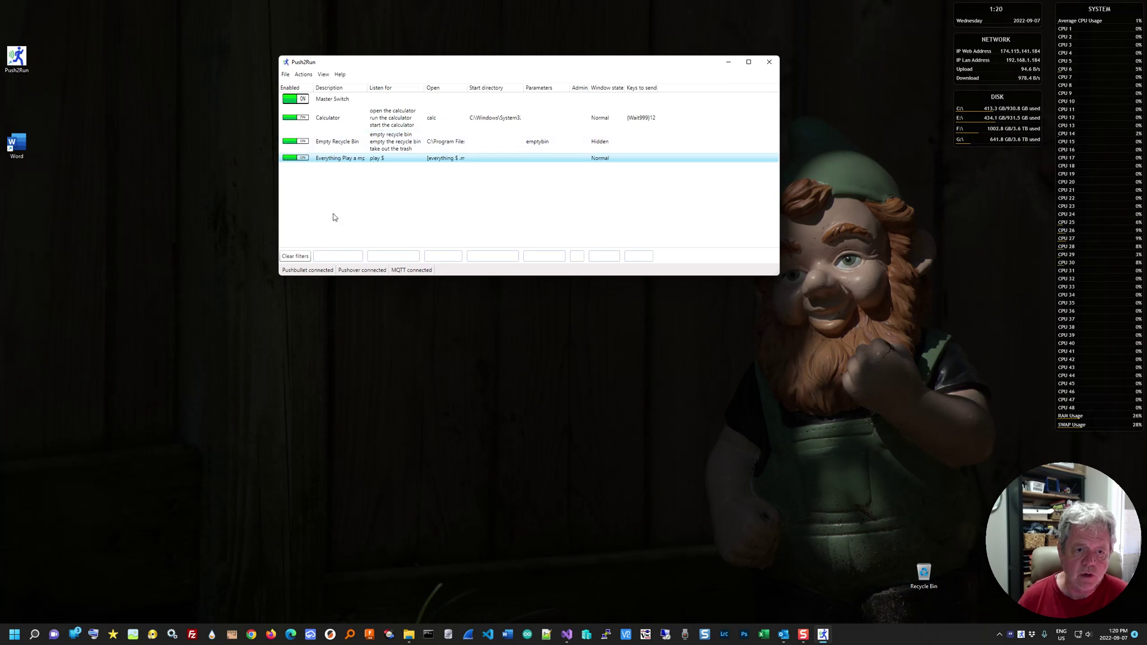
- Add a new rule filled from the Word desktop shortcut so it opens WINWORD.EXE
click(308, 77)
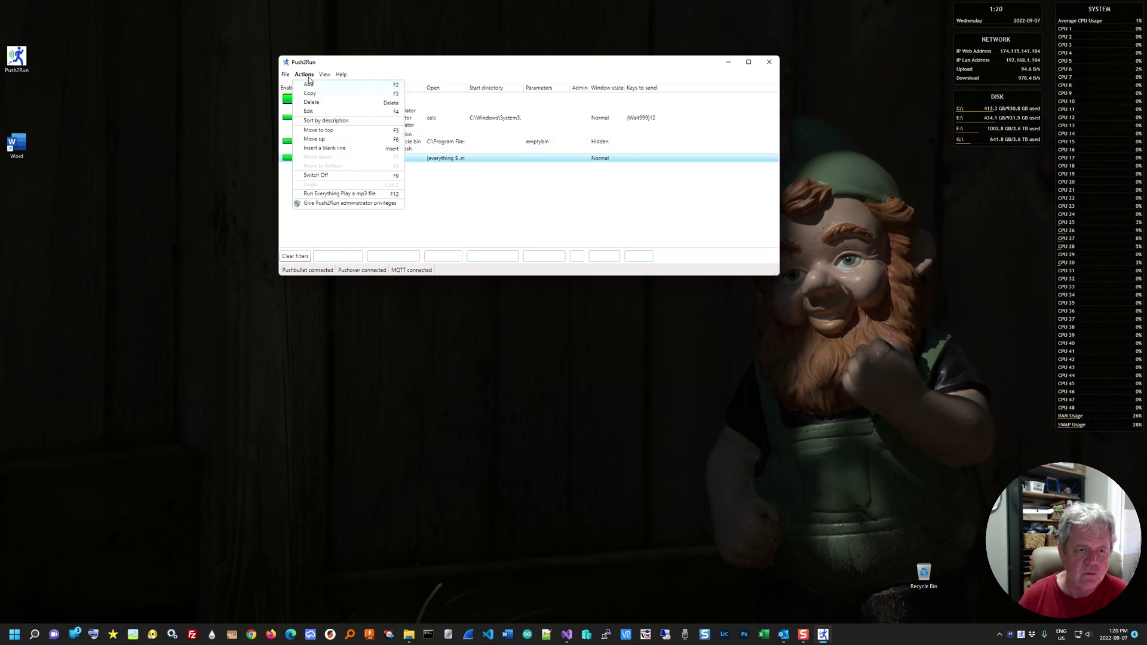
click(308, 85)
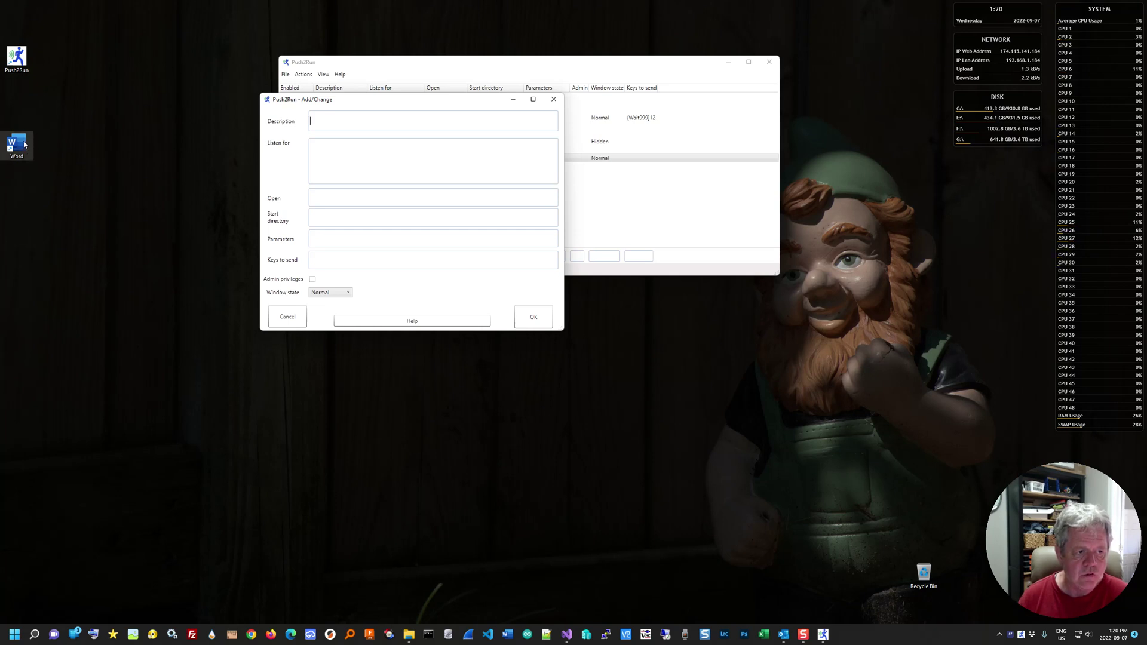
drag(24, 143, 50, 132)
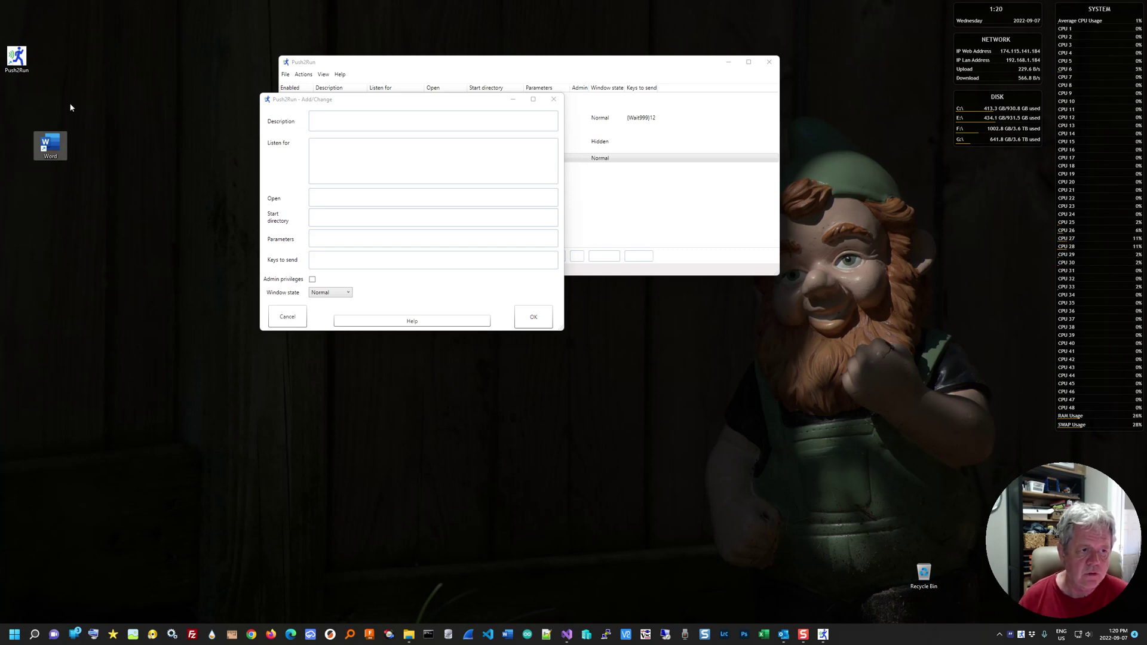
drag(50, 144, 353, 204)
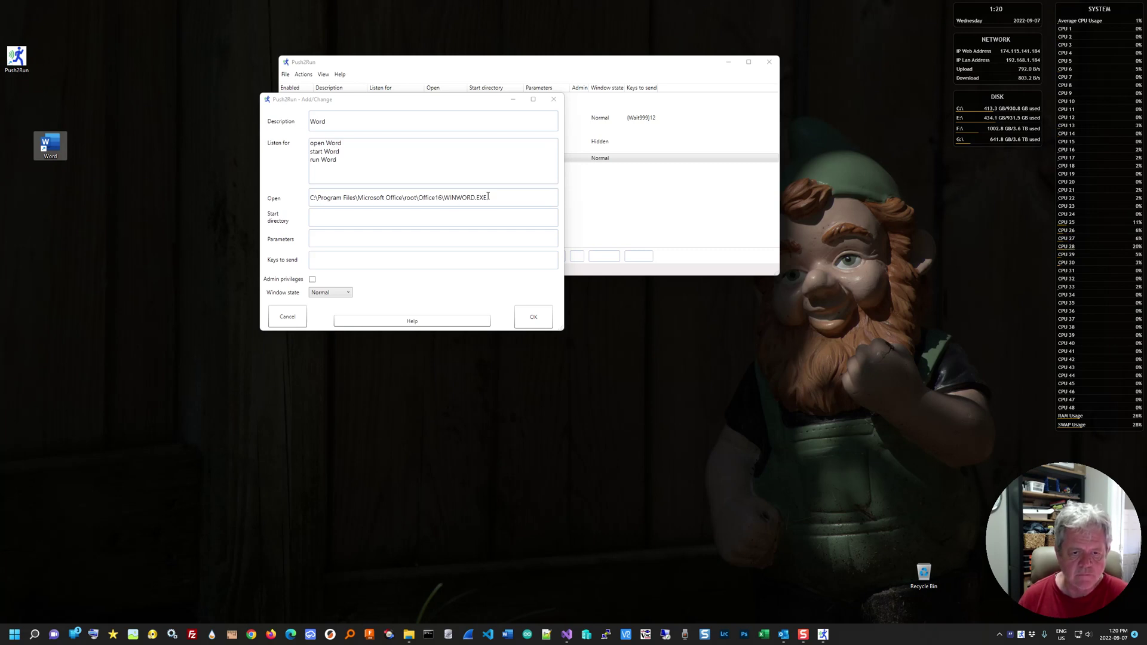
click(535, 315)
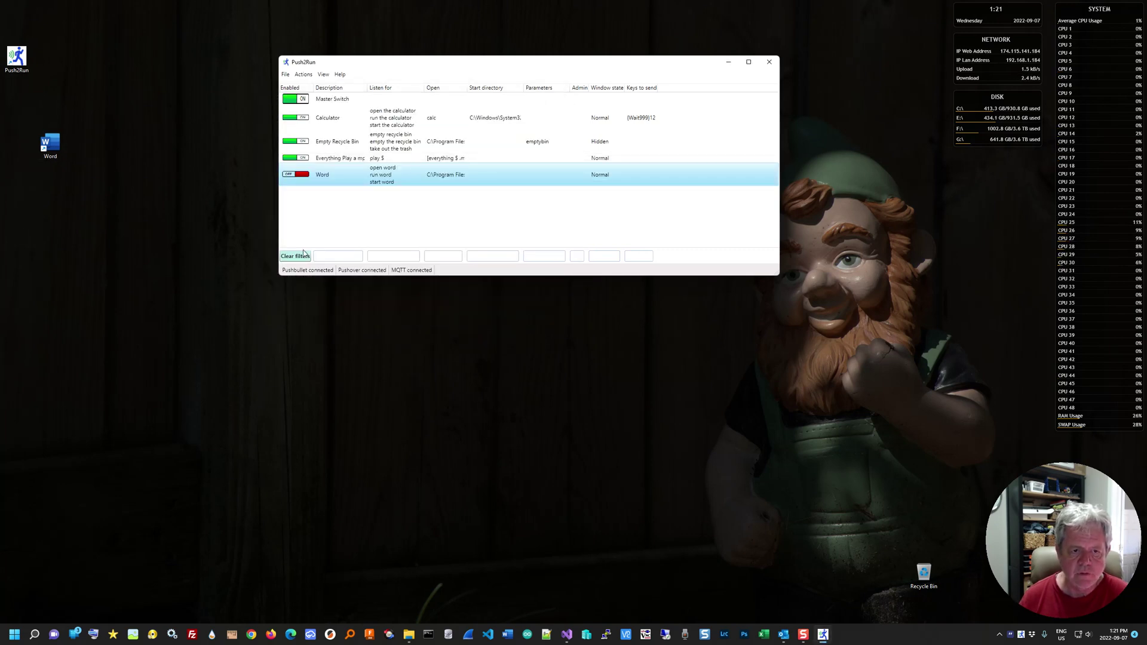
- Switch the Word rule on and run it to launch Word
click(298, 175)
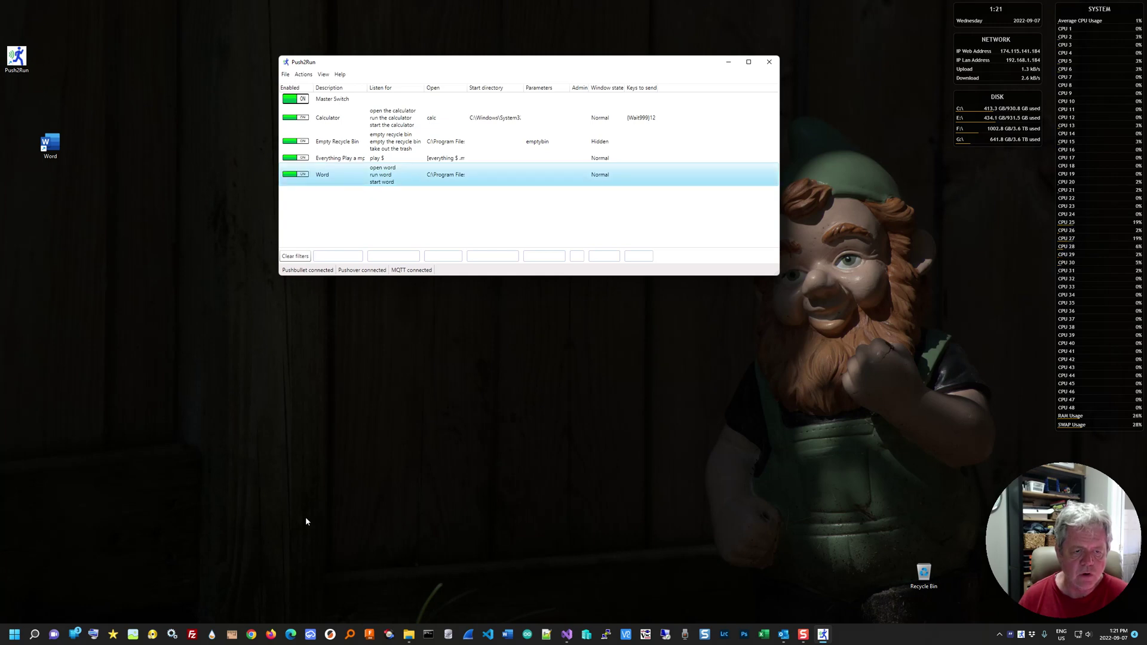
right_click(349, 179)
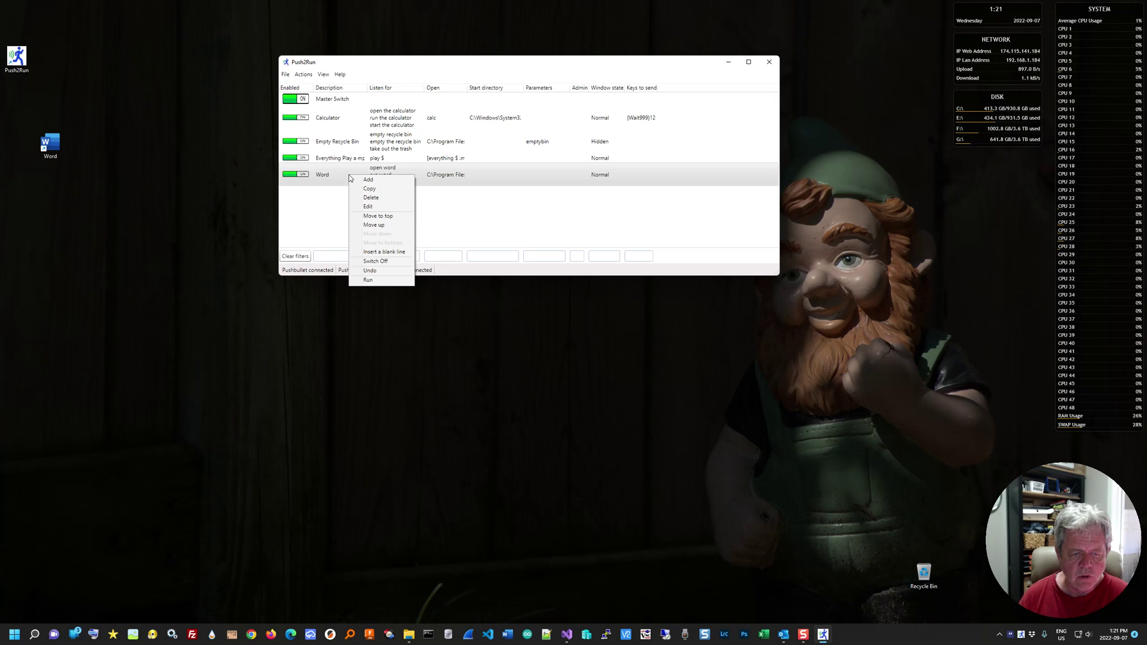
click(375, 281)
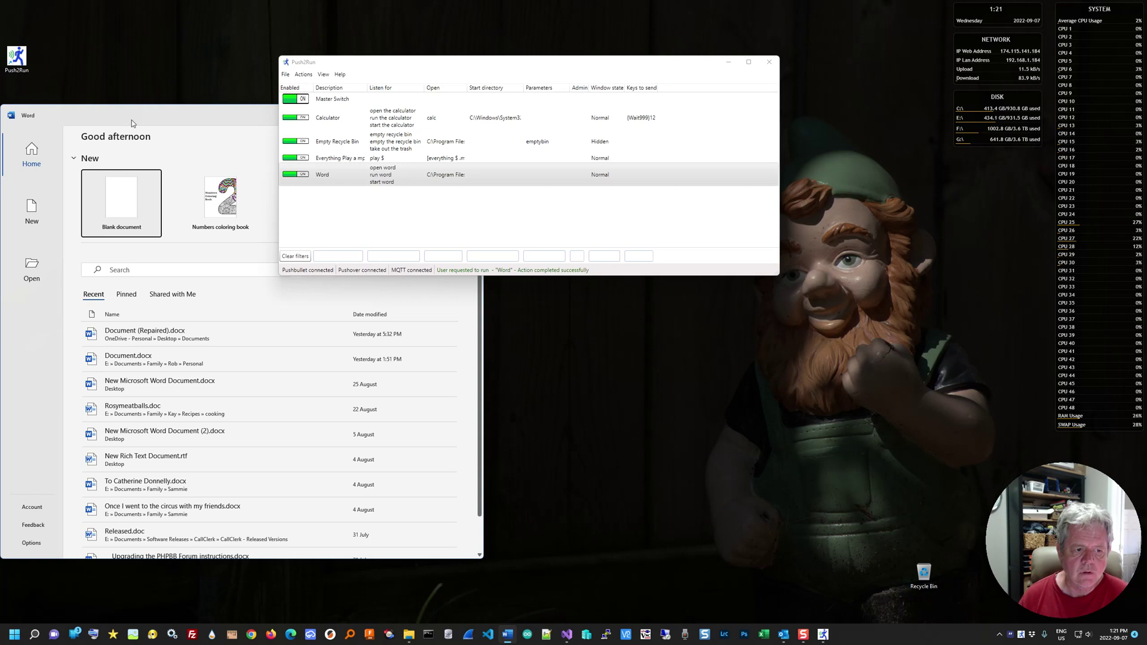
- Close Word and open a Command Prompt window from the taskbar
drag(131, 120, 56, 310)
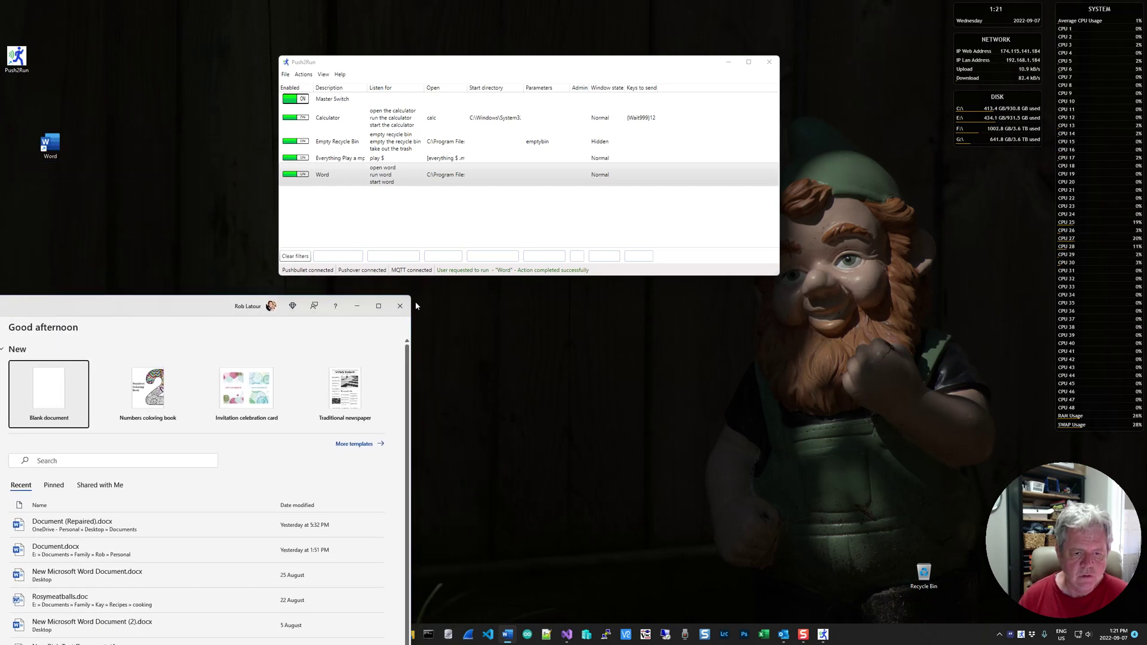
click(399, 306)
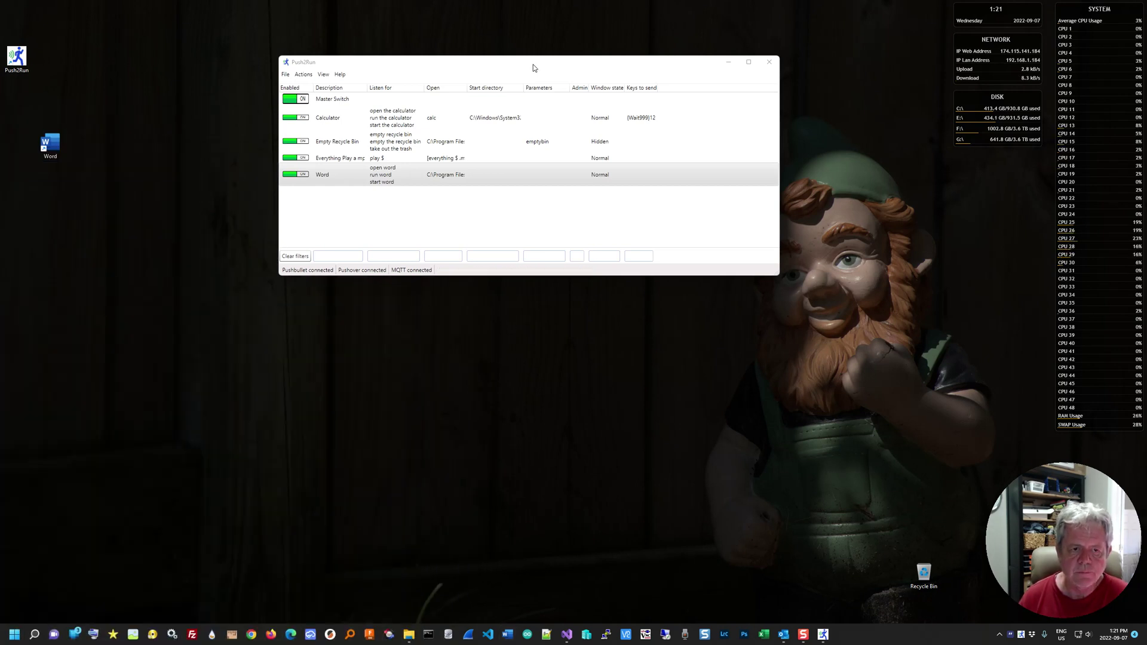
click(411, 207)
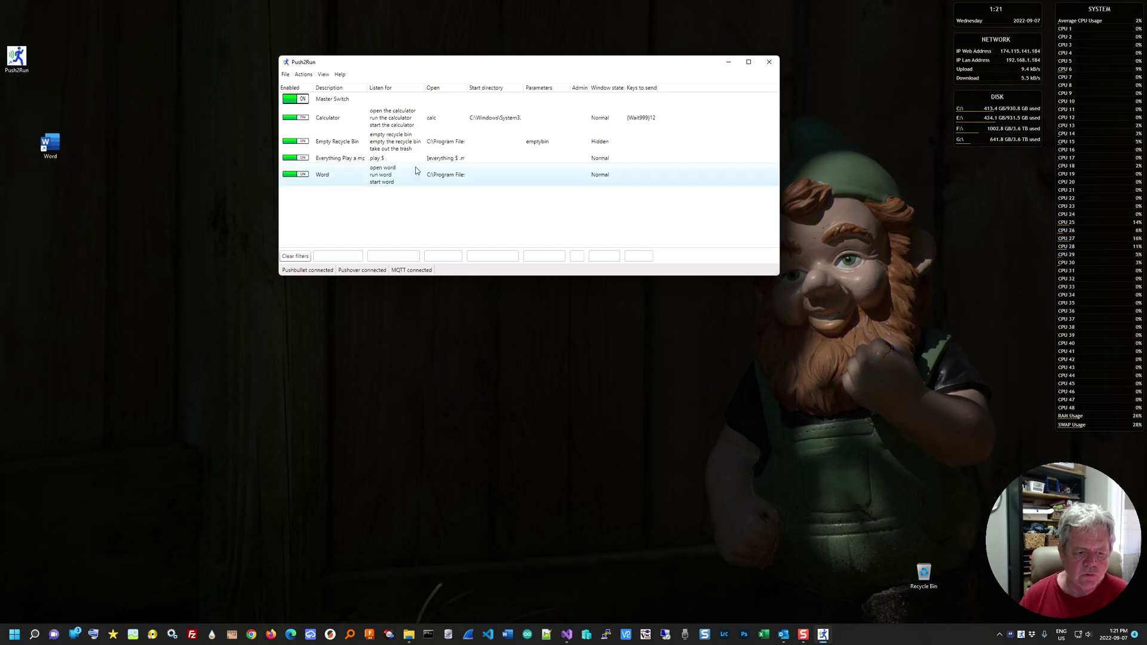
click(431, 638)
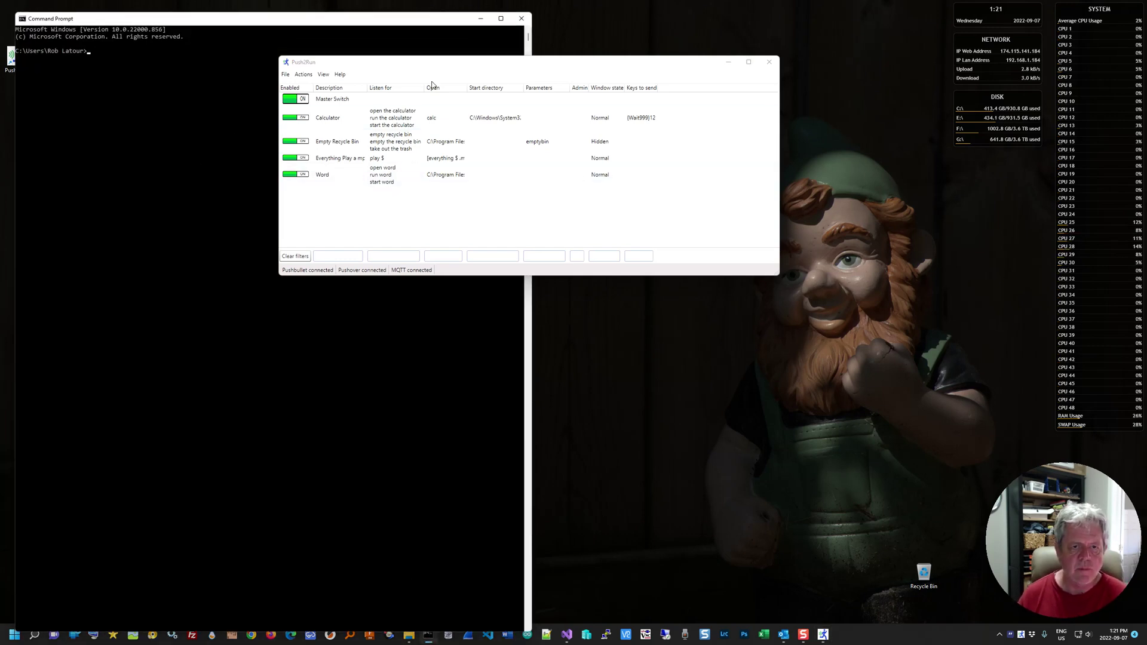
- From C:\Program Files\Push2Run in Command Prompt, run 'push2run open the calculator'
drag(435, 65, 648, 58)
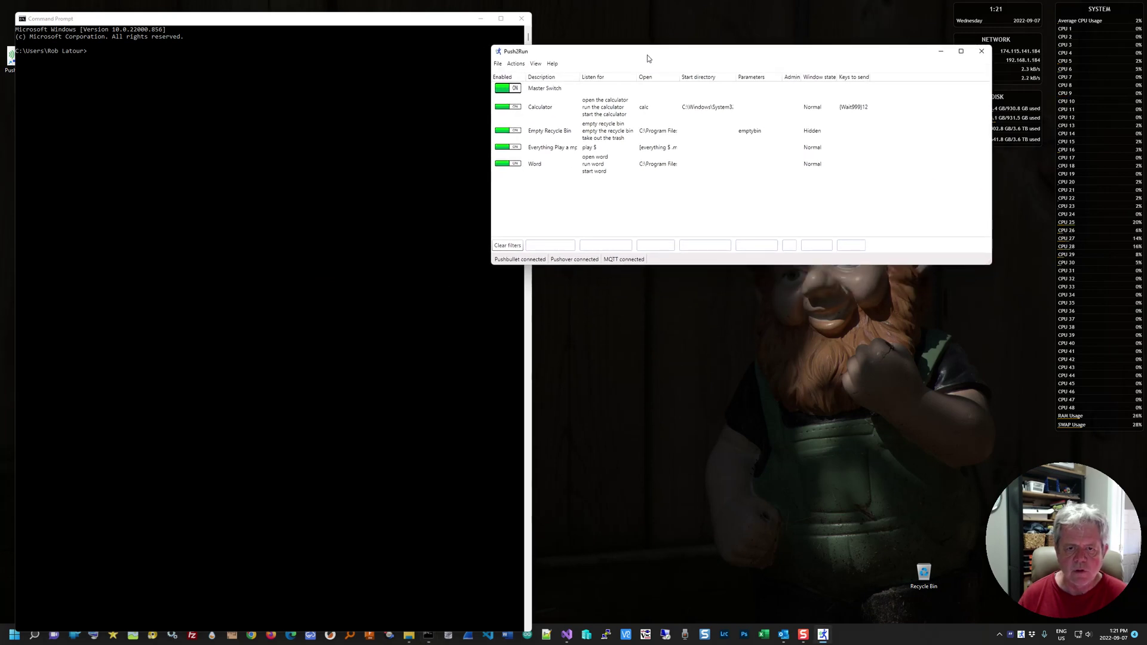
click(154, 56)
text(c)
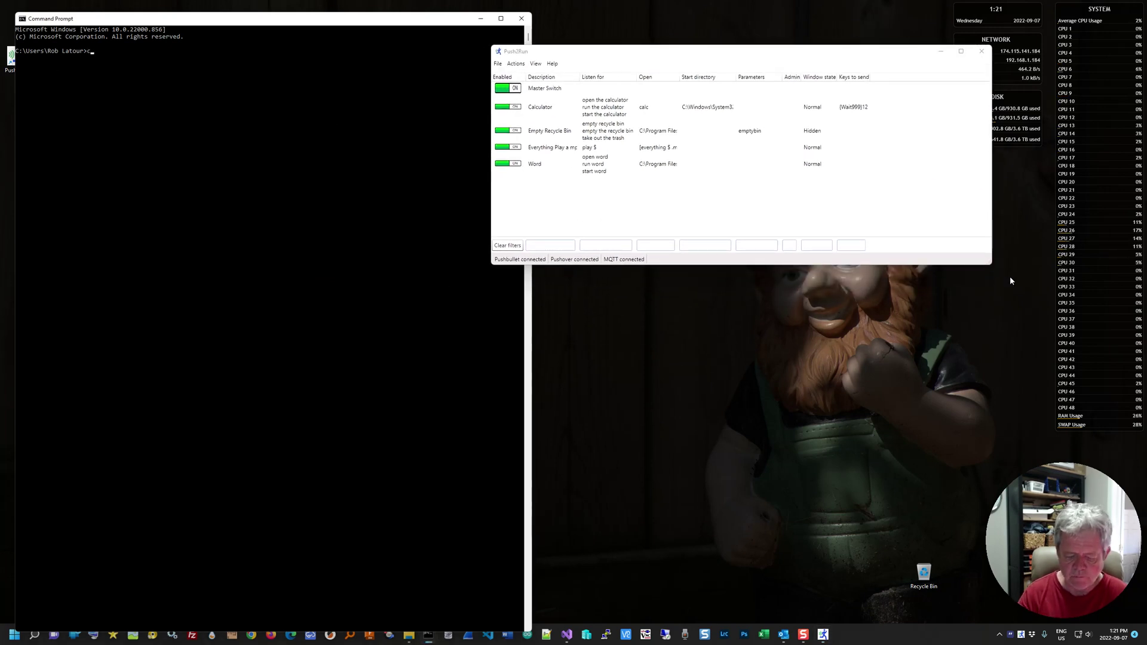
text(d \)
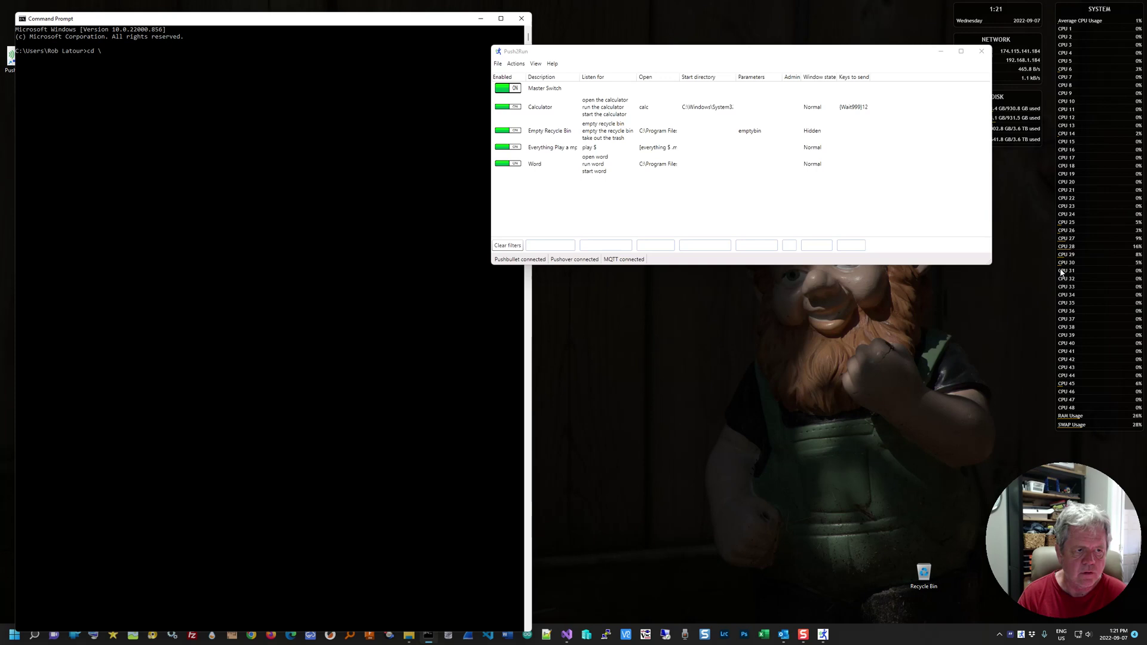
key(Return)
text(cd program )
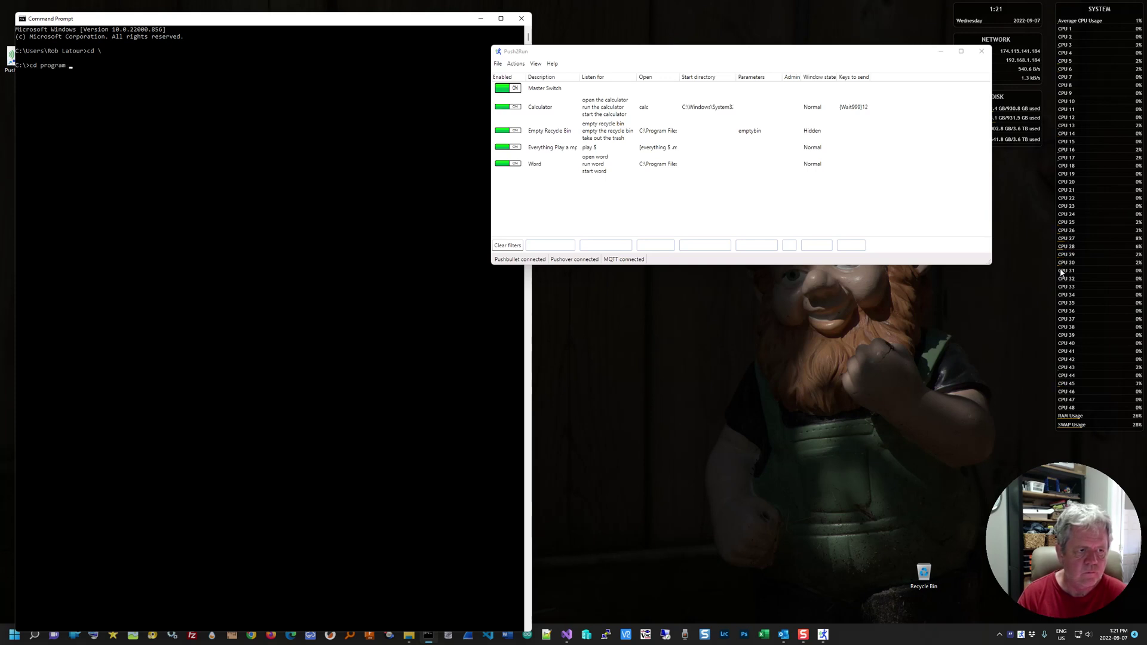
text(files)
key(Return)
text(cd pru)
key(BackSpace)
key(BackSpace)
text(ush2run)
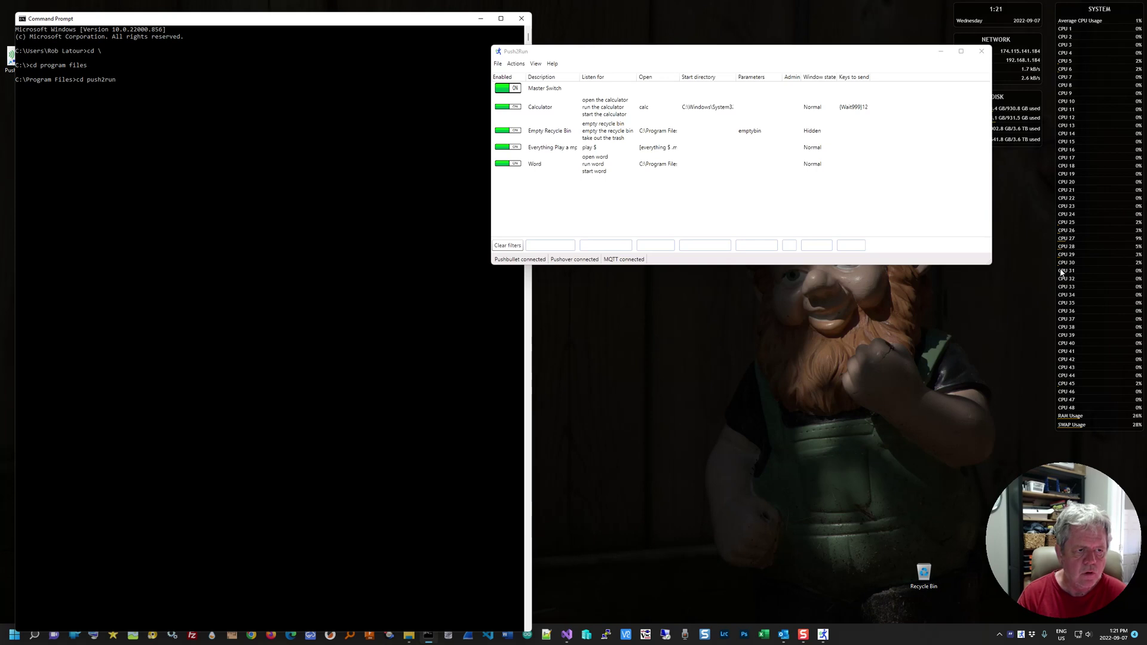
key(Return)
text(pus)
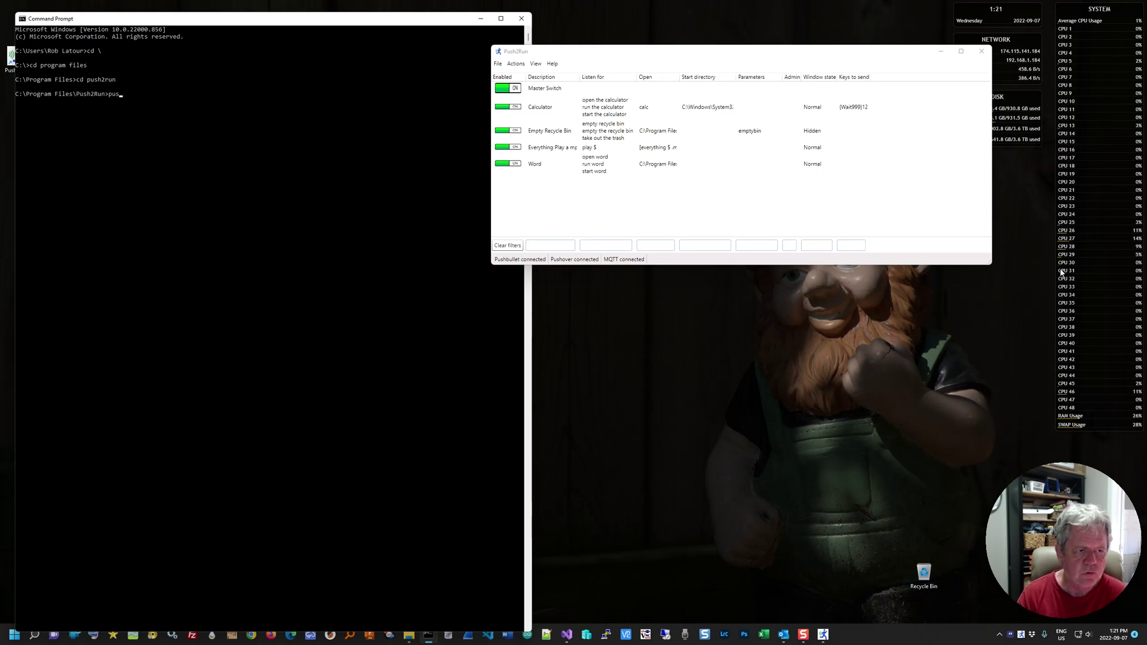
text(h2run)
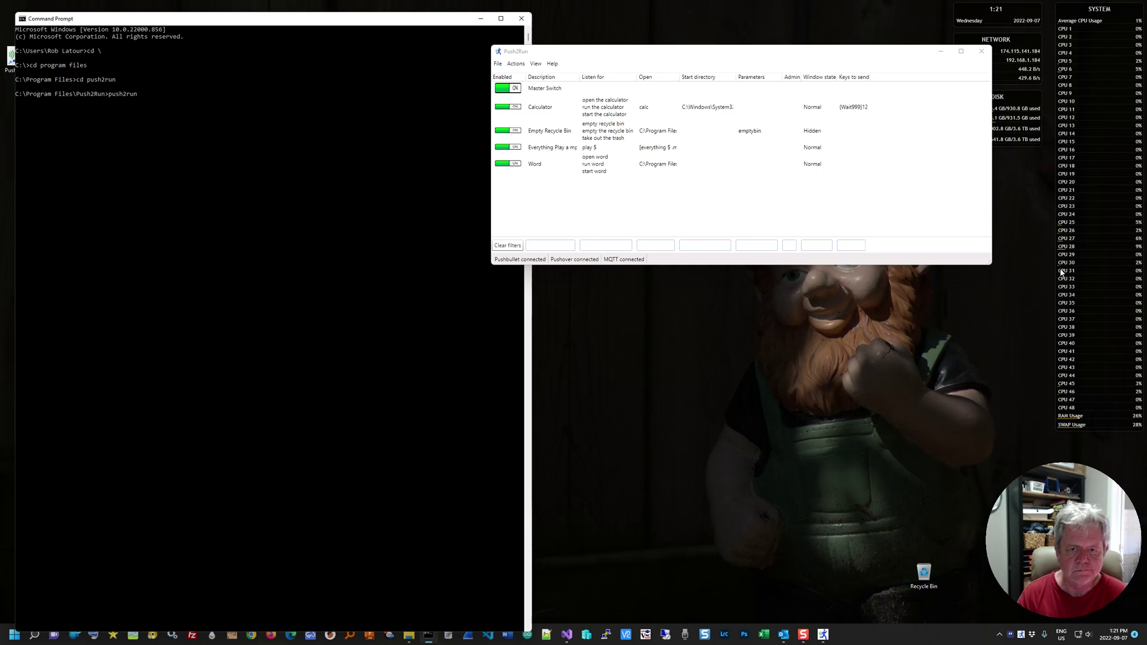
text( op)
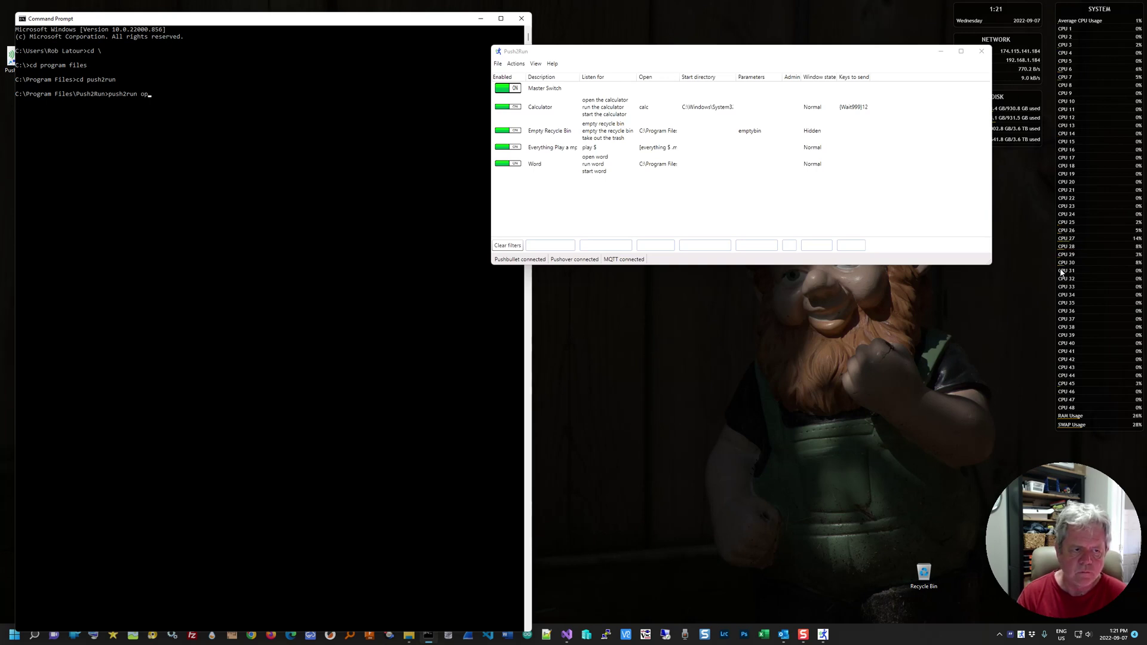
text(en the cal)
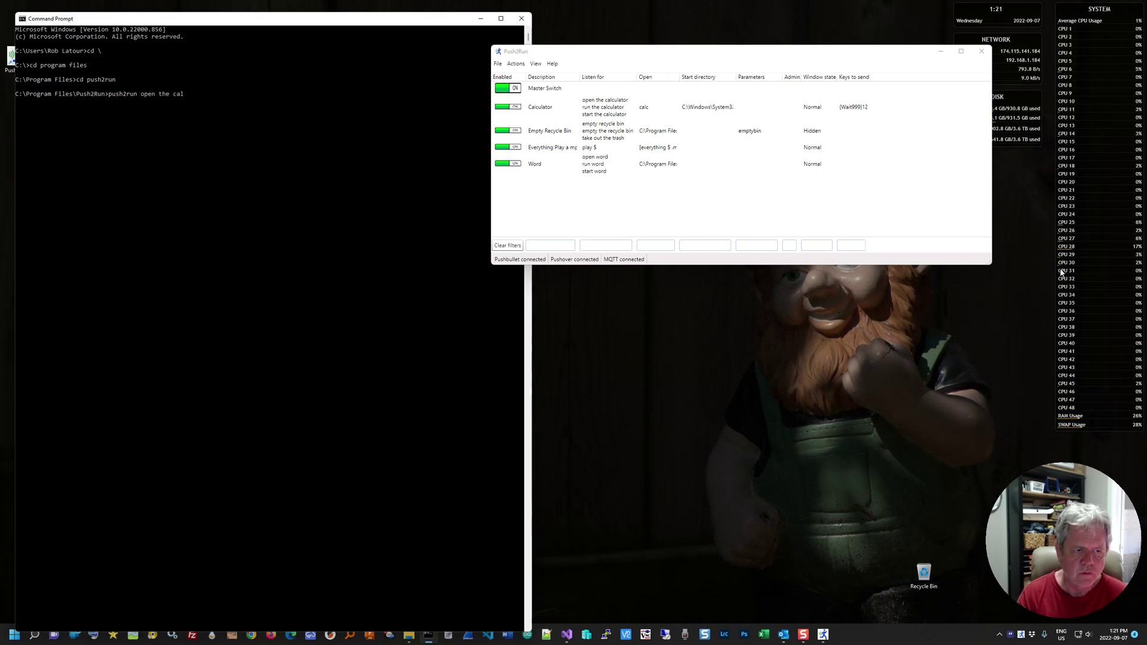
text(culator)
key(Return)
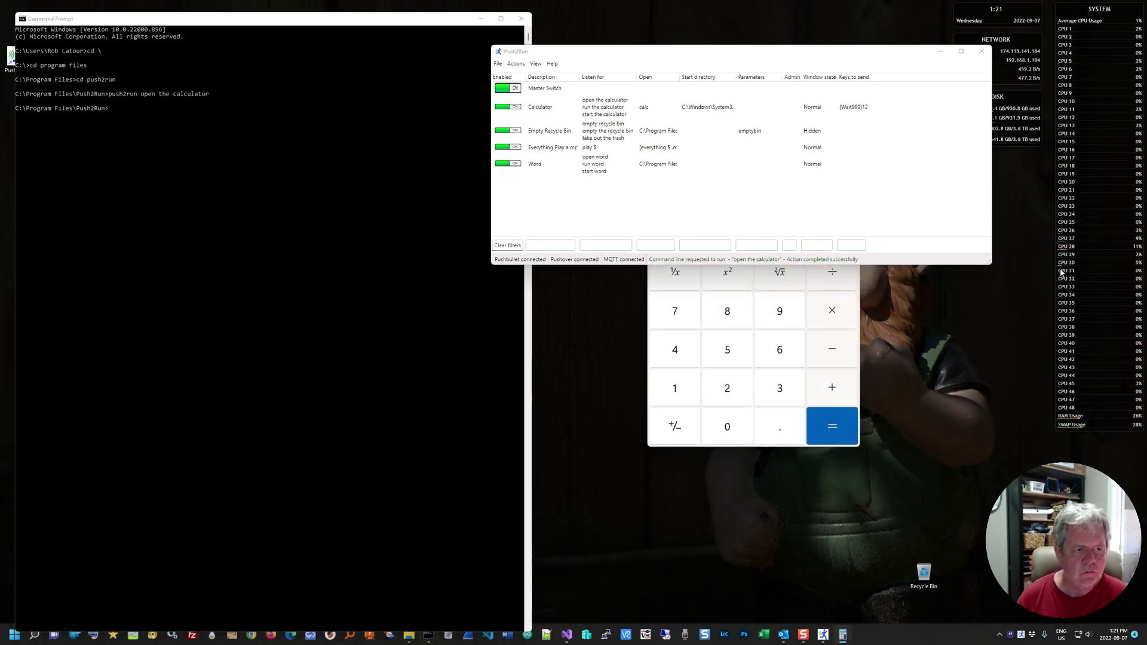
- Close the Command Prompt and Calculator windows
click(521, 19)
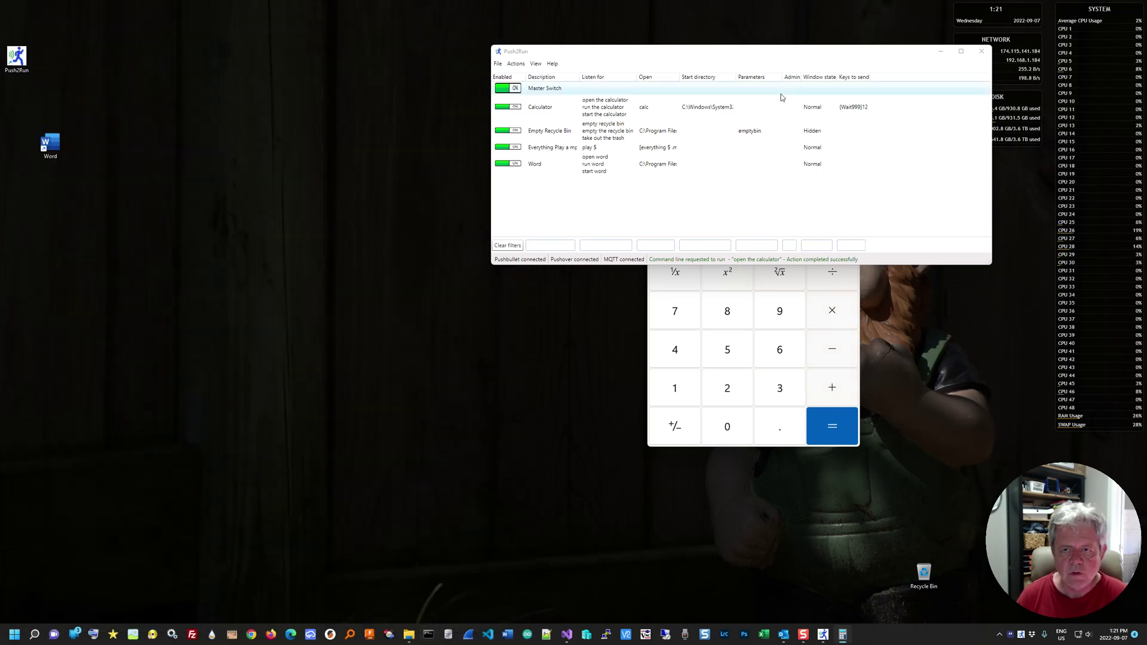
drag(771, 53, 488, 43)
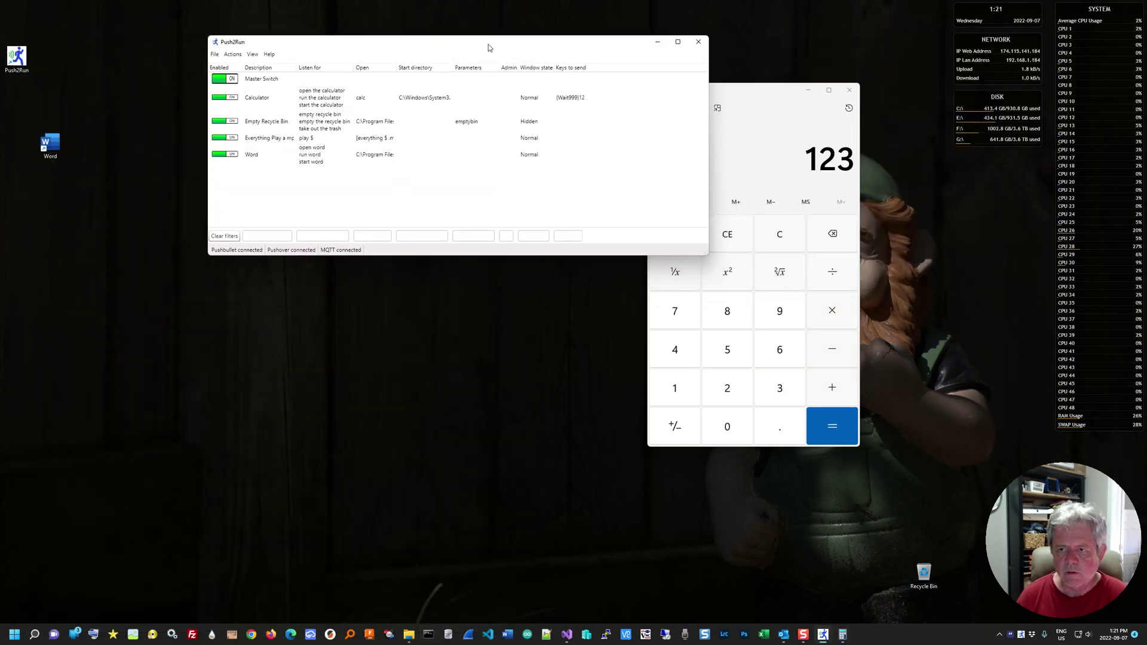
click(849, 91)
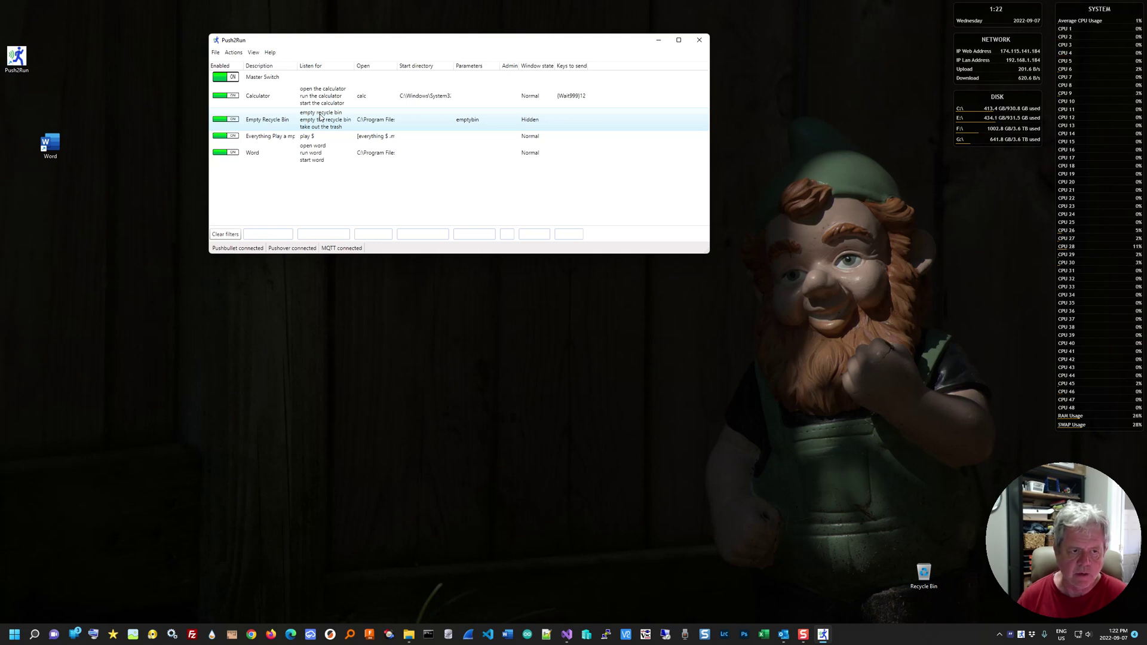
- Give Push2Run administrator privileges from the Actions menu
click(217, 53)
mouse_move(234, 53)
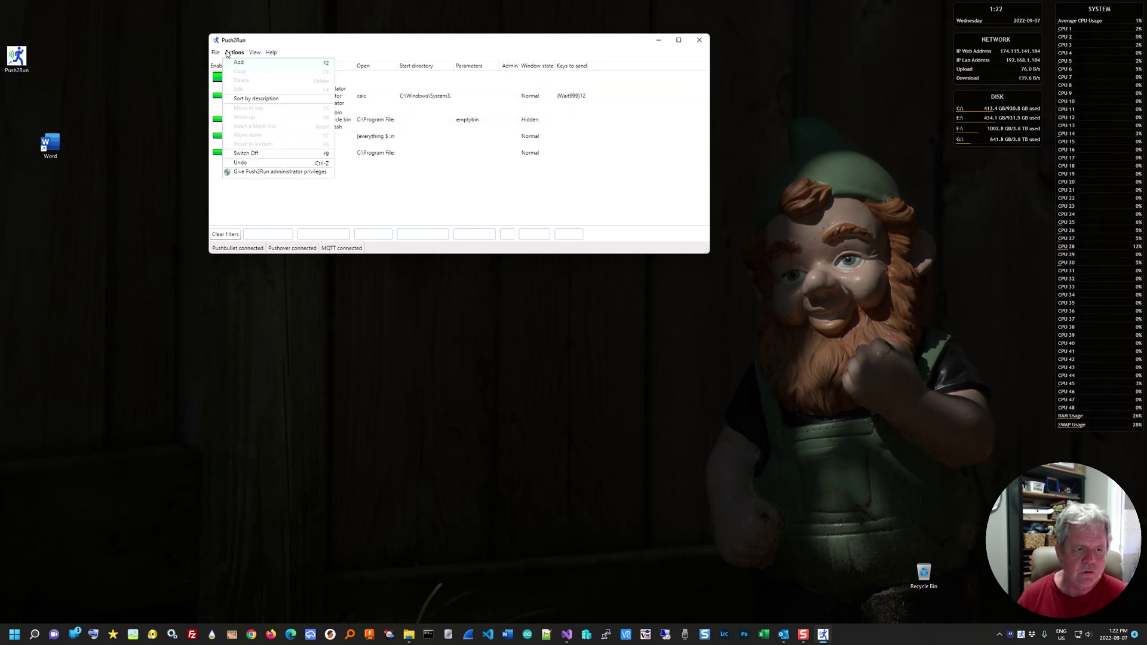
click(235, 173)
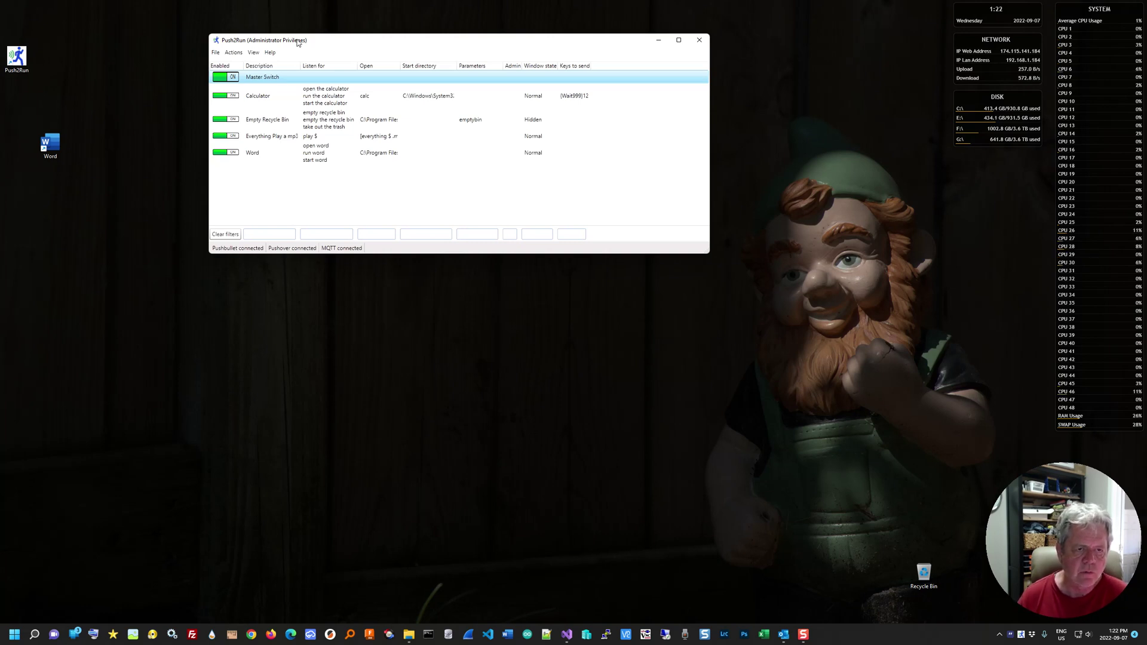
- Review the Calculator card, then remove Push2Run's administrator privileges
click(277, 96)
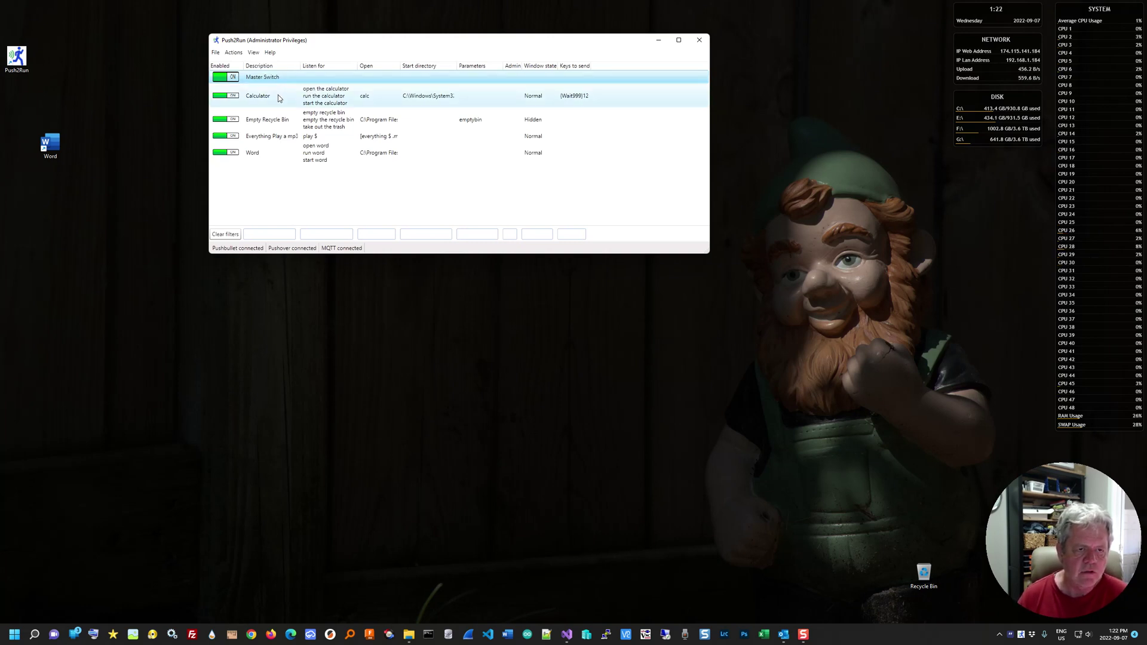
double_click(278, 95)
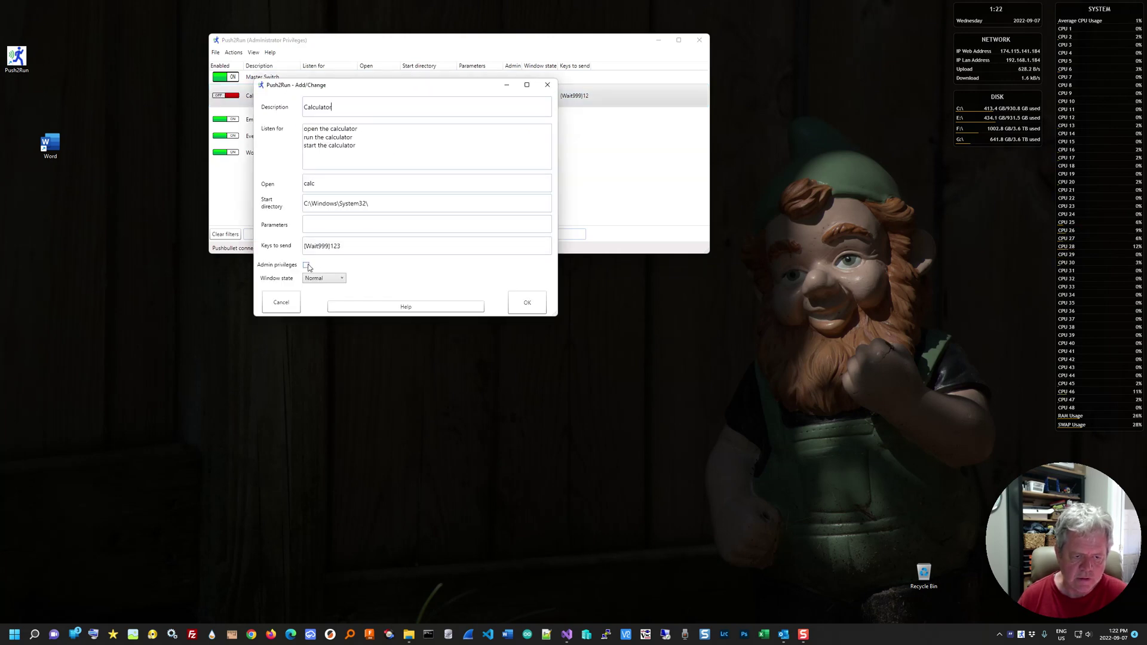
click(527, 302)
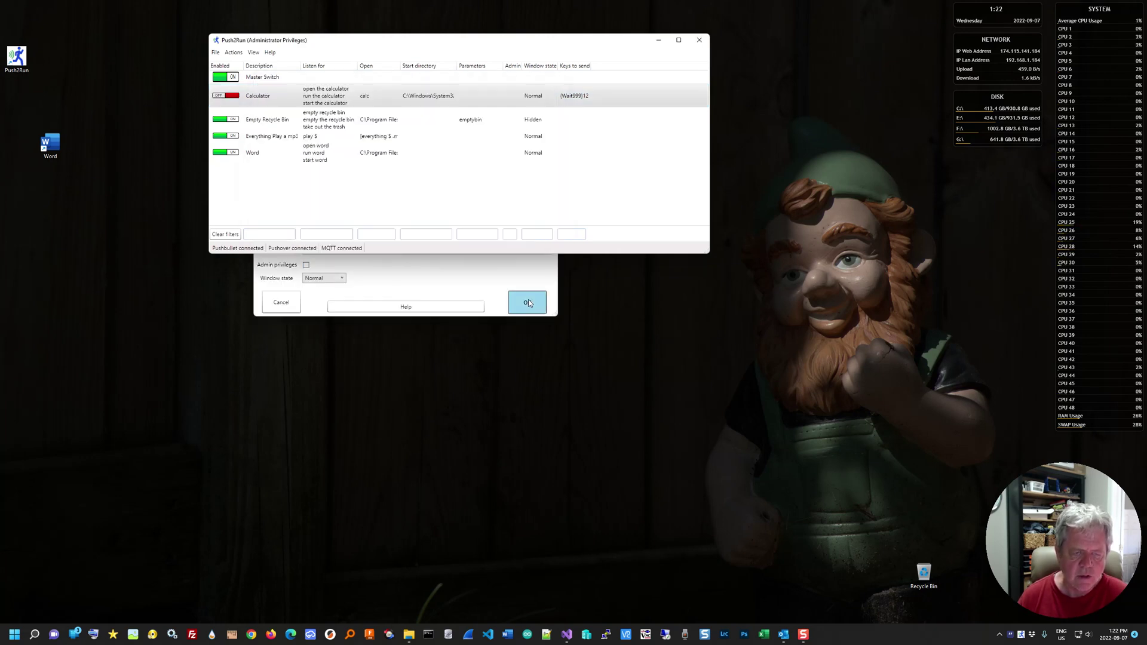
click(227, 55)
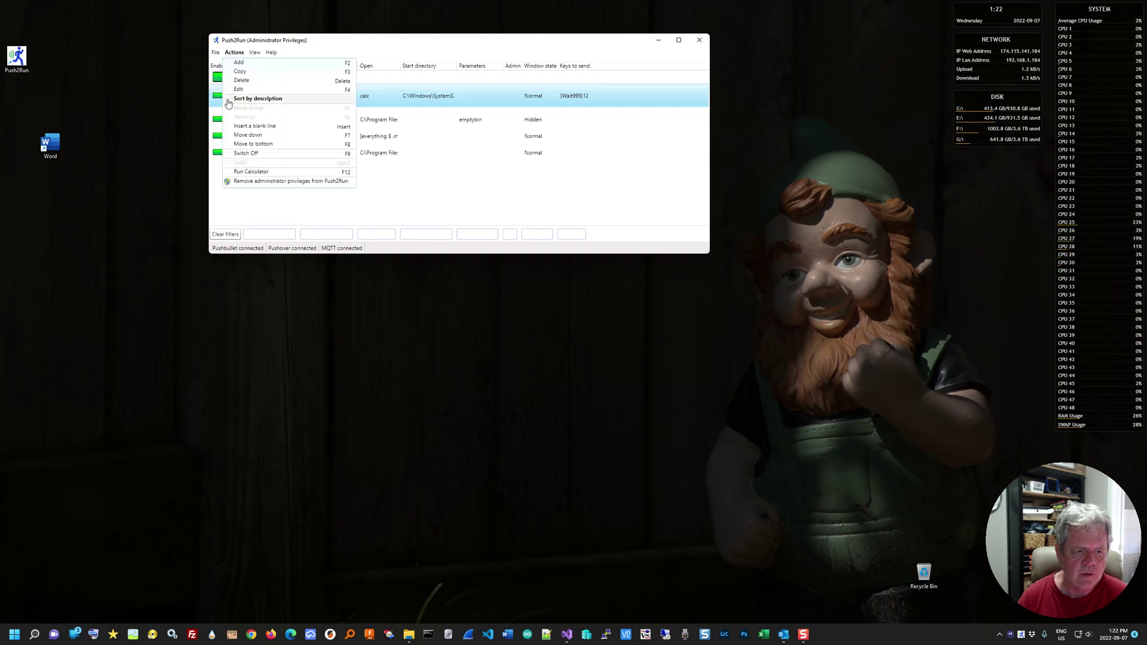
click(235, 181)
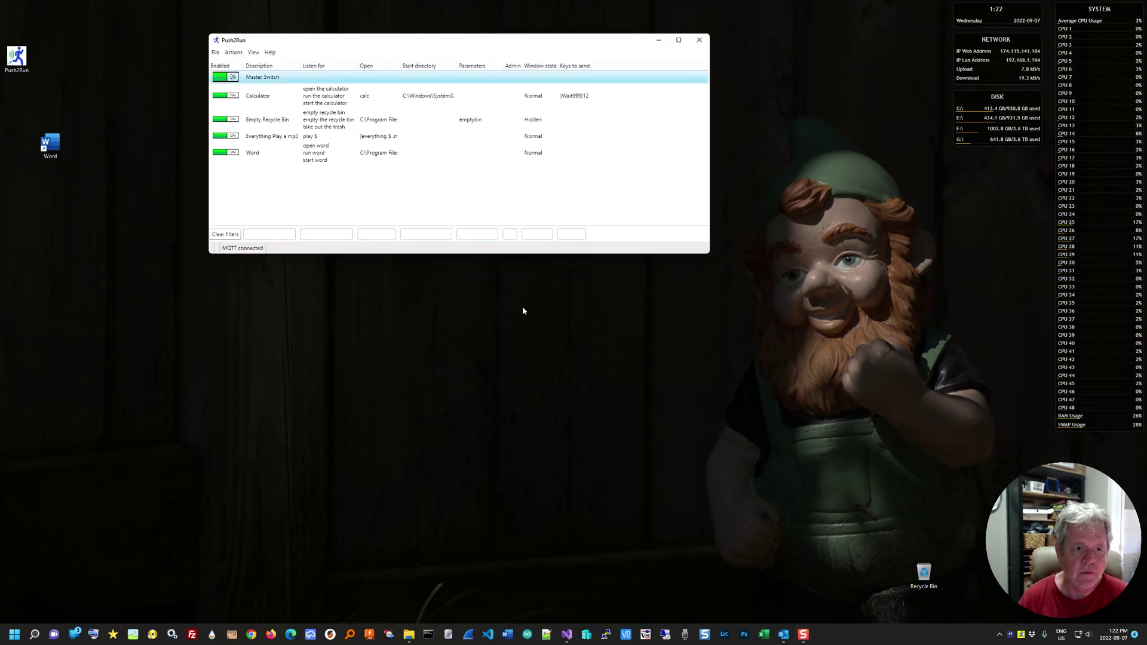
- Open the Push2Run website from About/Help, browse the homepage, then close the browser
click(270, 53)
click(288, 62)
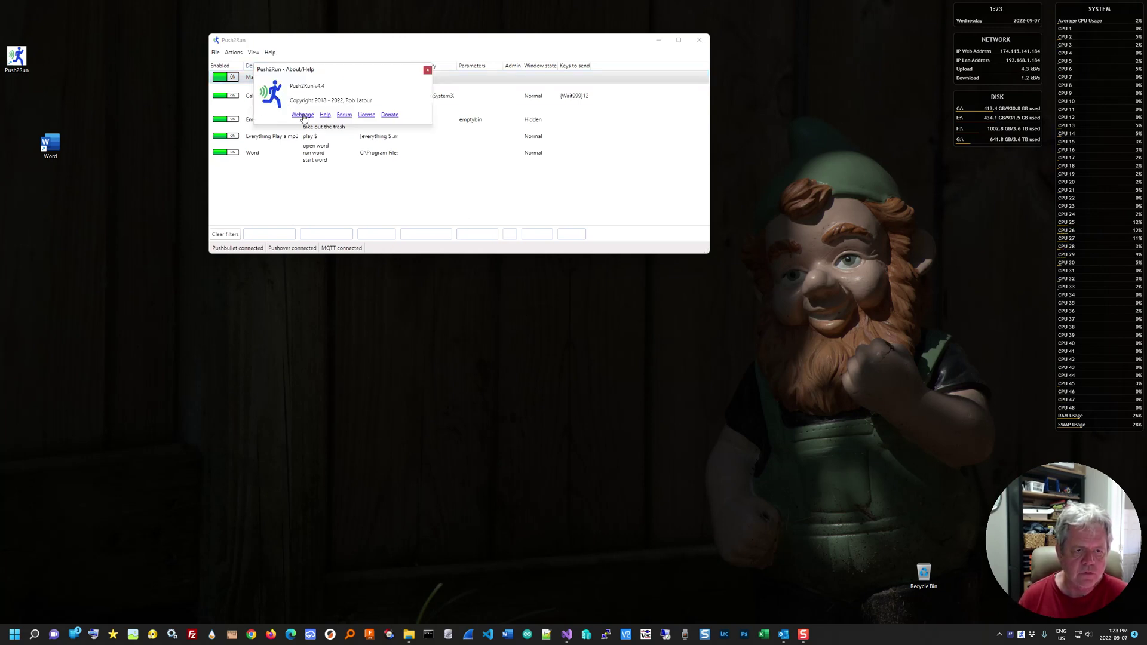
click(302, 116)
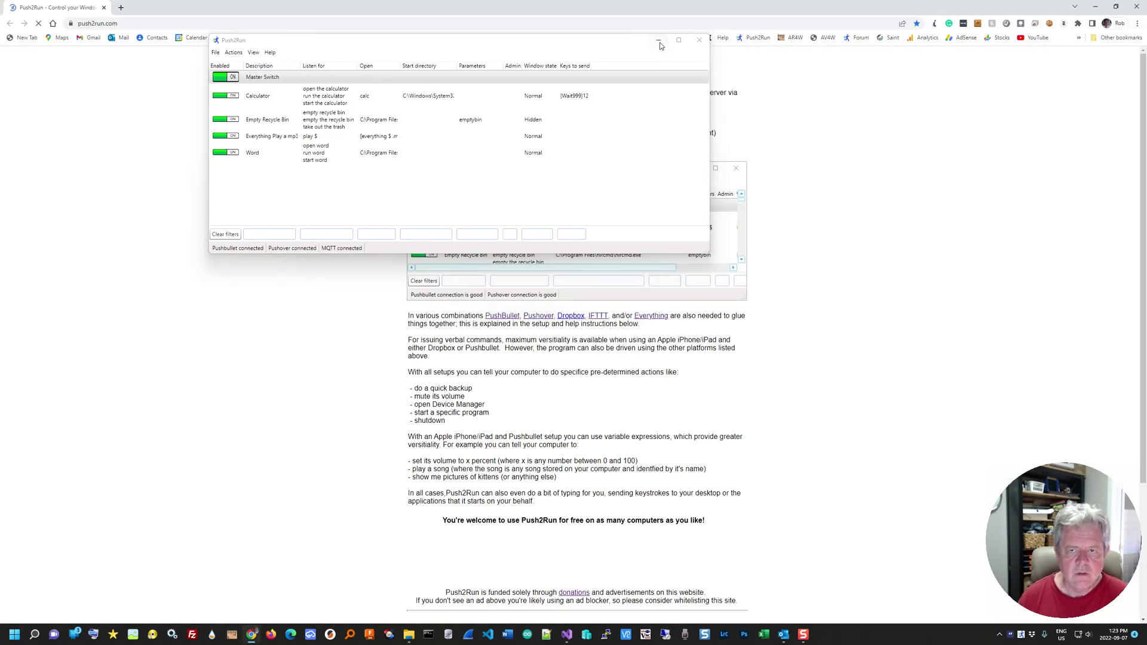
click(657, 40)
scroll(338, 186, down, 3)
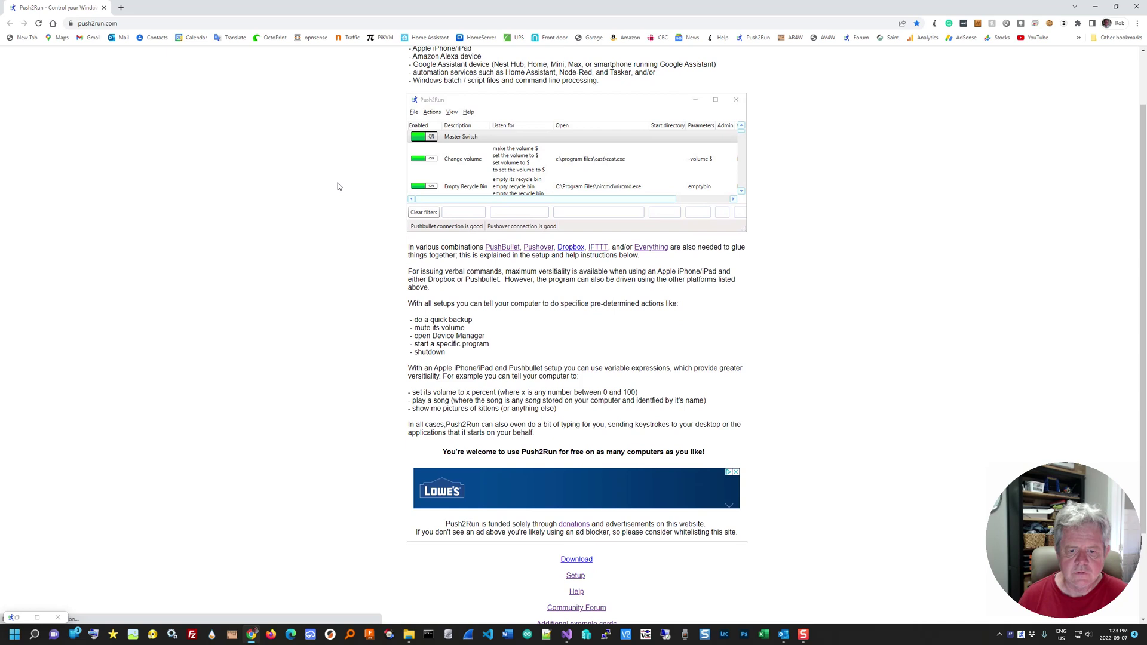
scroll(337, 187, up, 1)
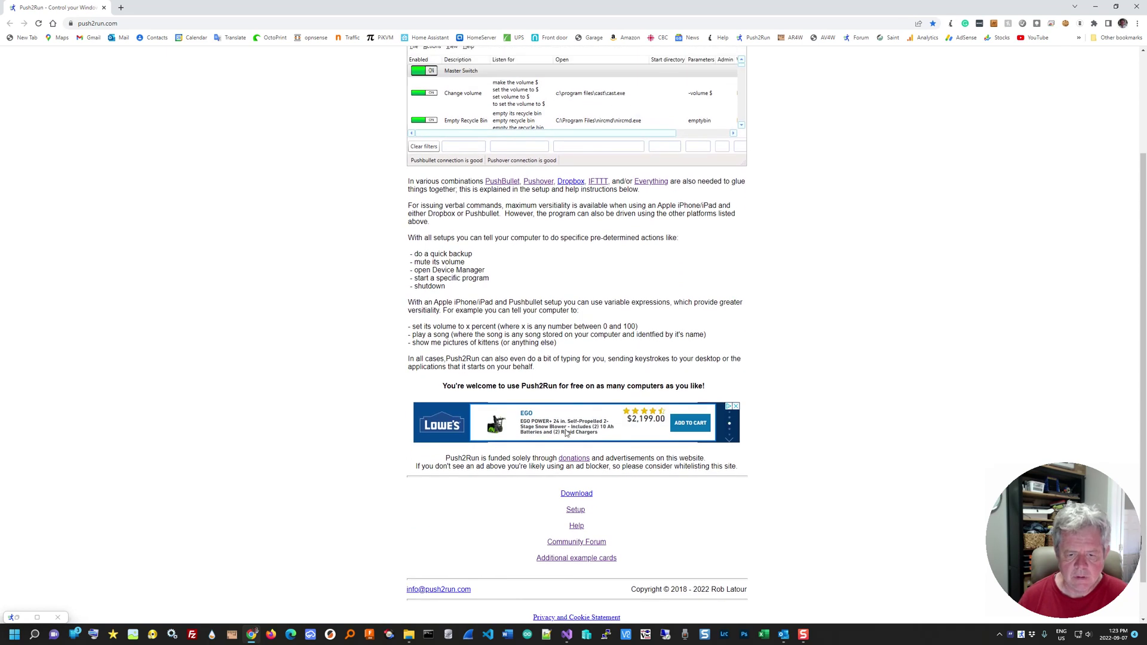
scroll(433, 295, up, 2)
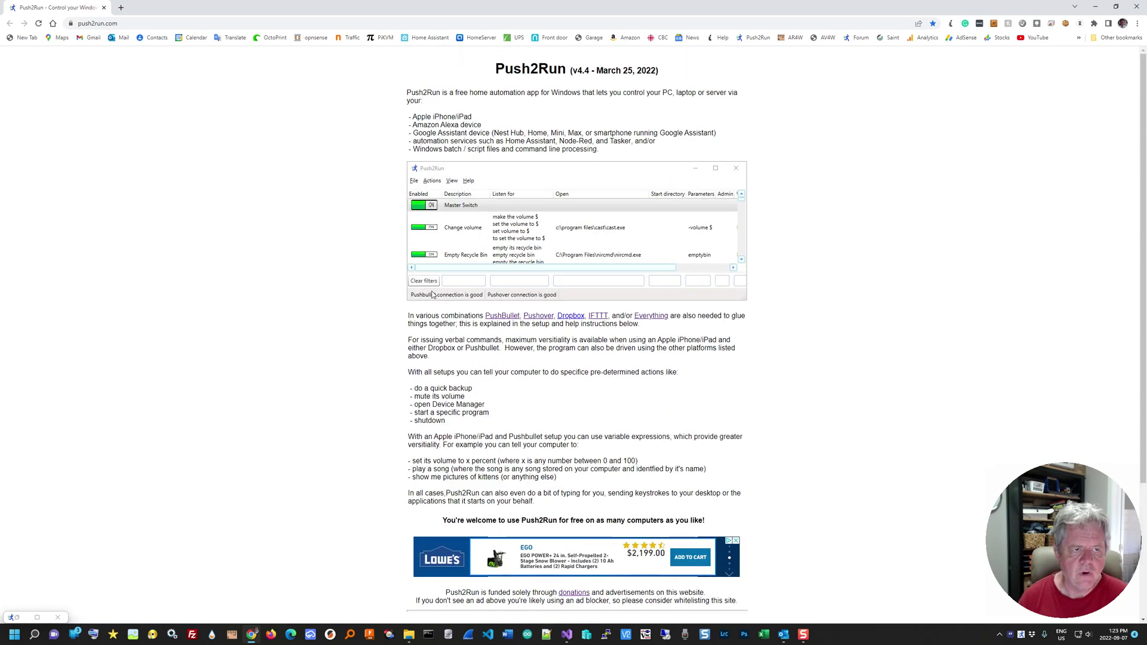
click(105, 8)
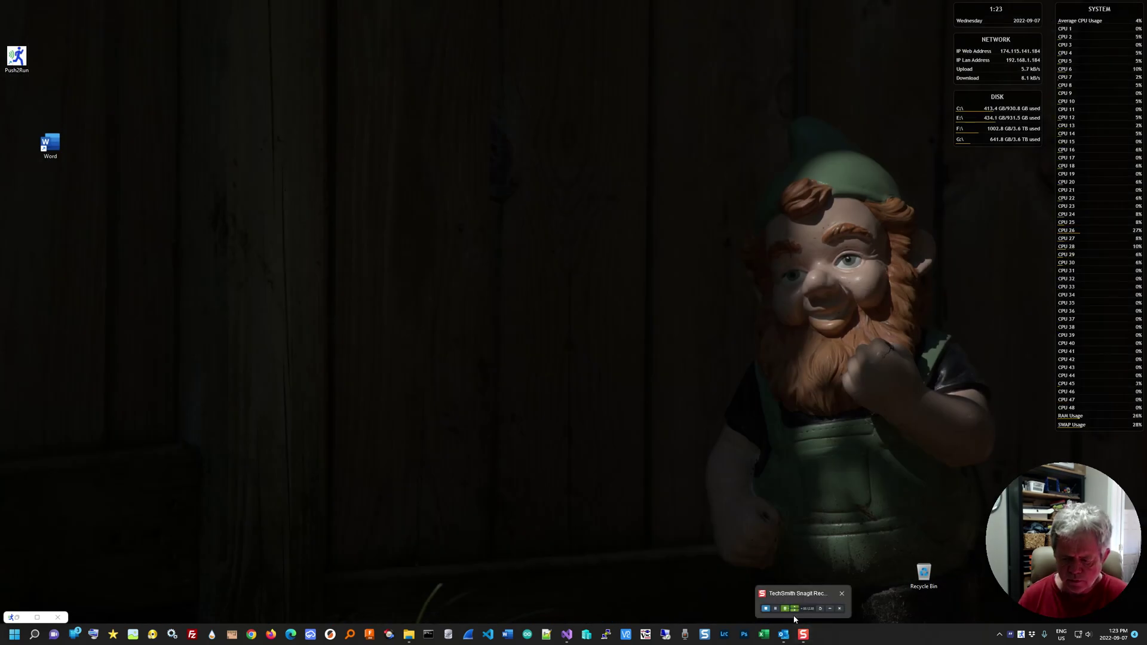
- Open the Push2Run forum via the tray icon, browse General discussion and the board index, then close it
right_click(1022, 635)
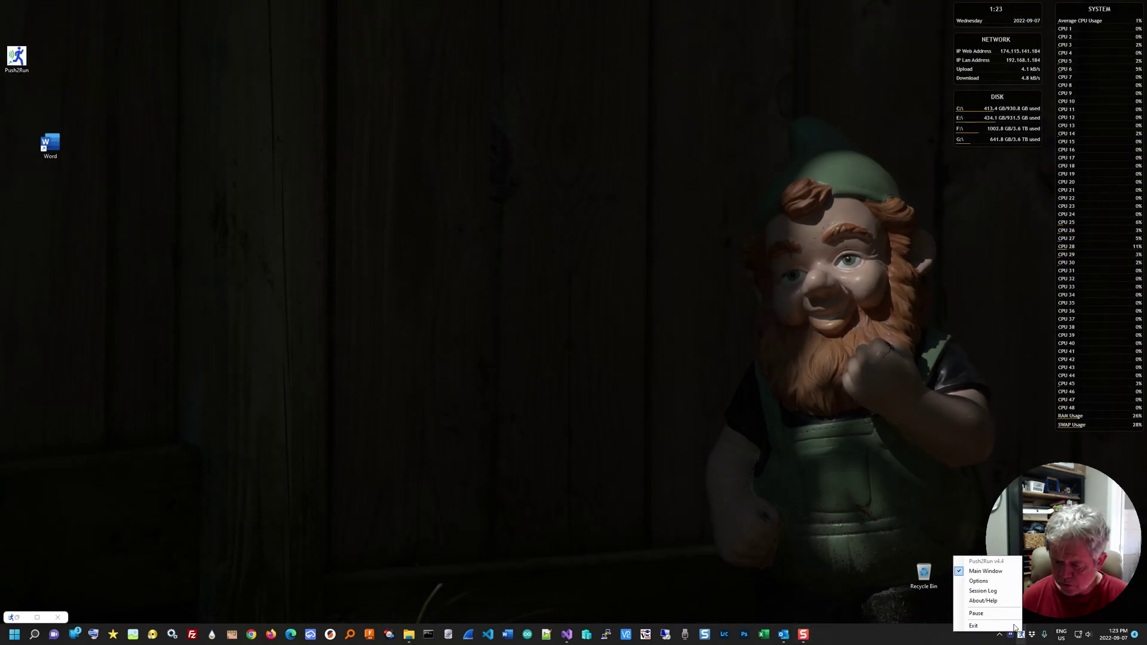
click(1000, 607)
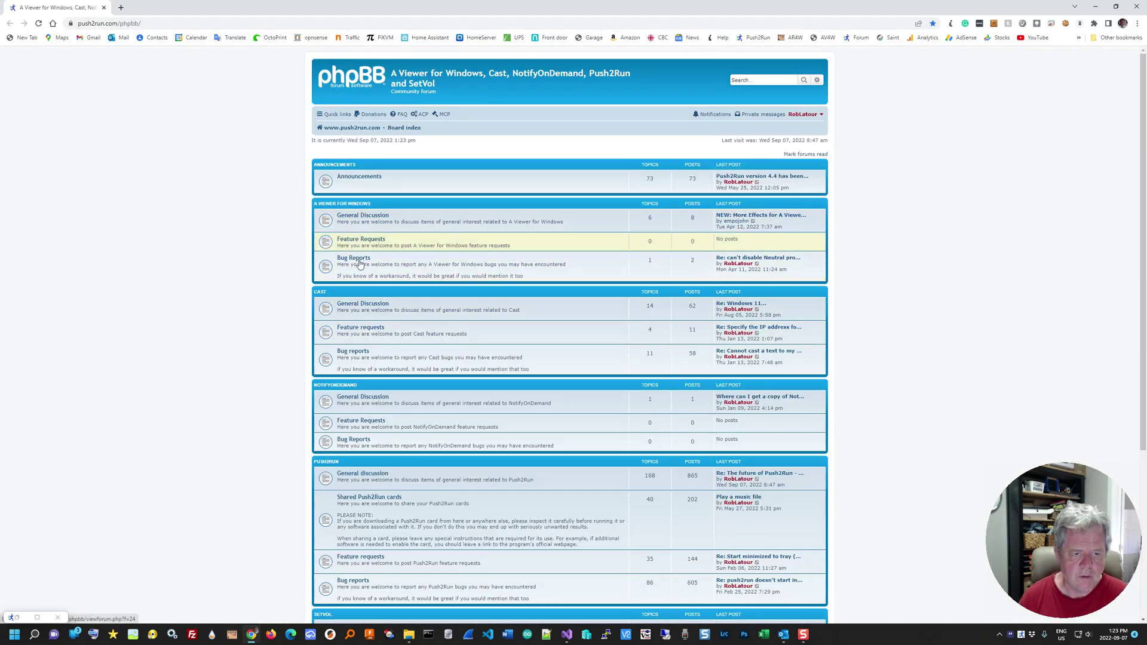
scroll(359, 263, down, 5)
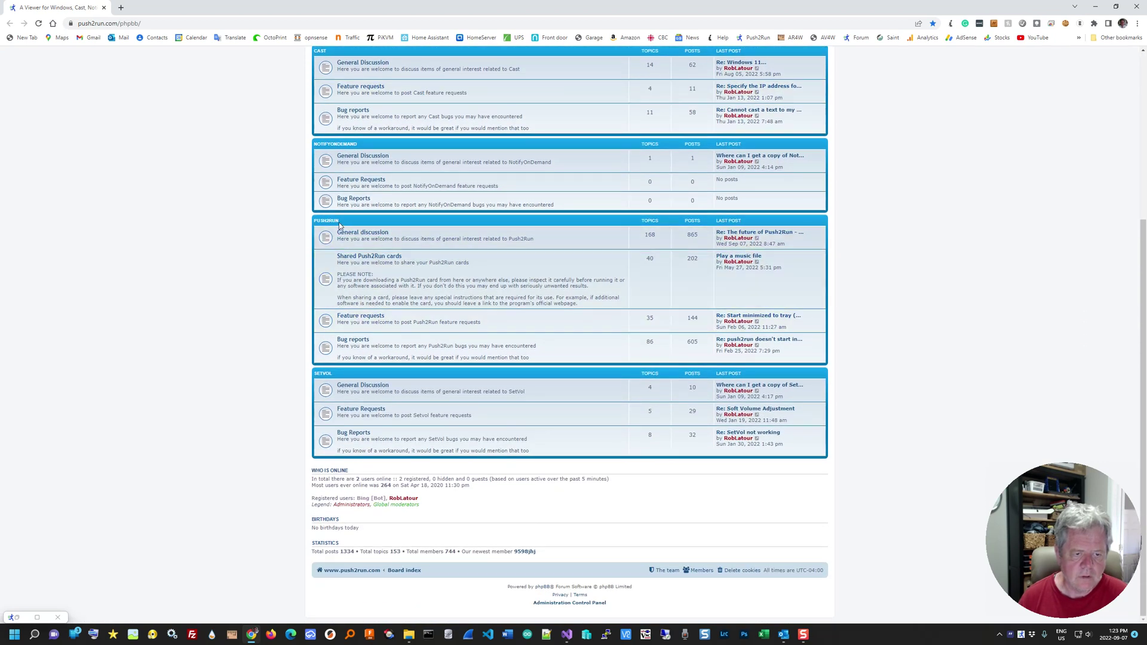
click(366, 235)
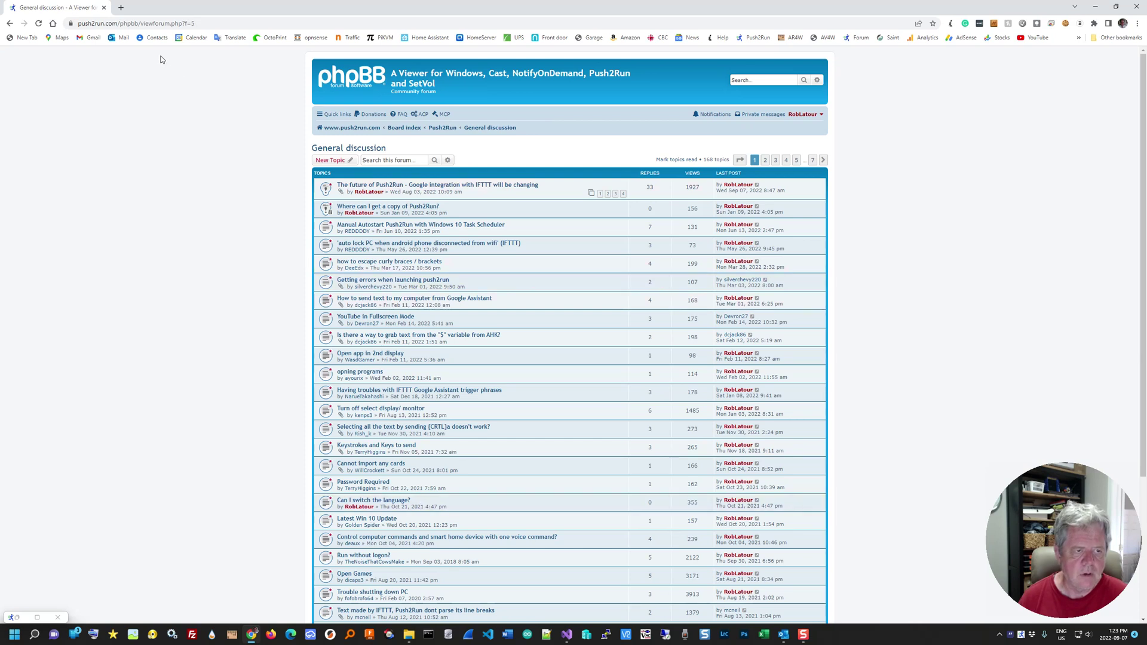
click(9, 22)
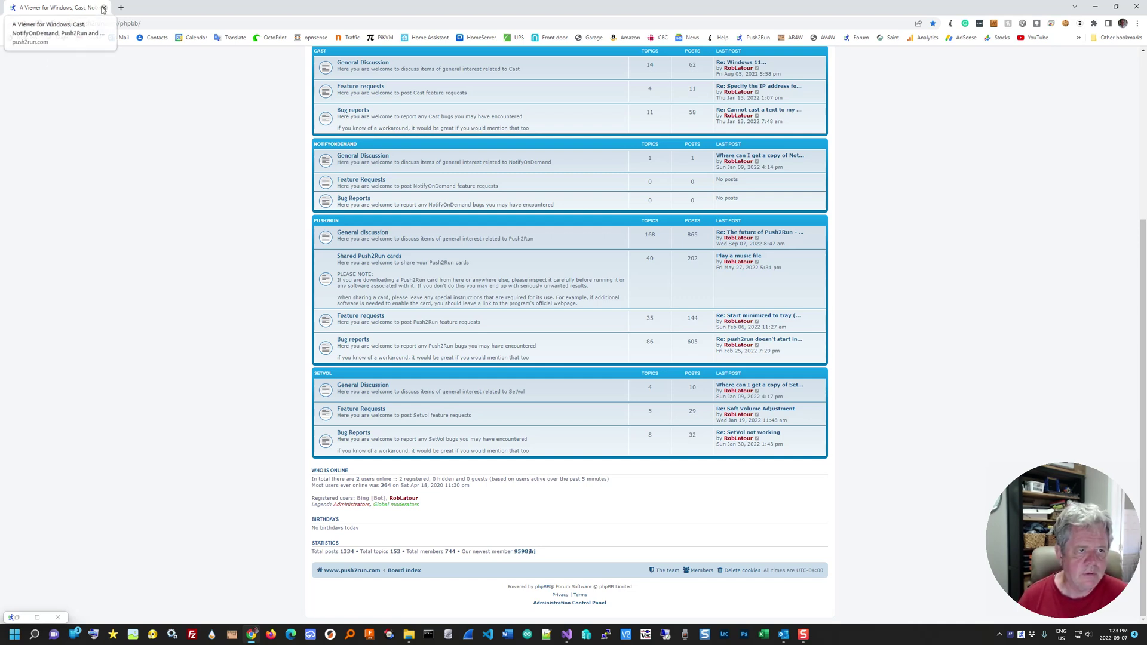
click(103, 9)
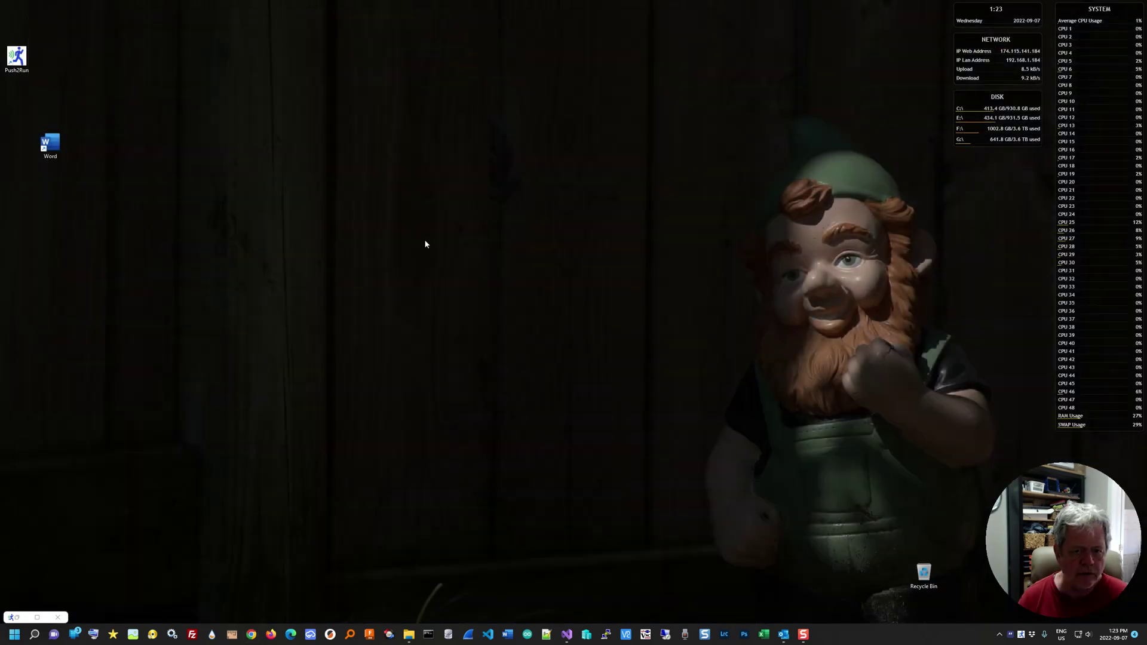
- Open the Copyright and License page via the tray icon, scroll its component list, and follow the CC BY-ND 4.0 link
right_click(1021, 634)
click(989, 603)
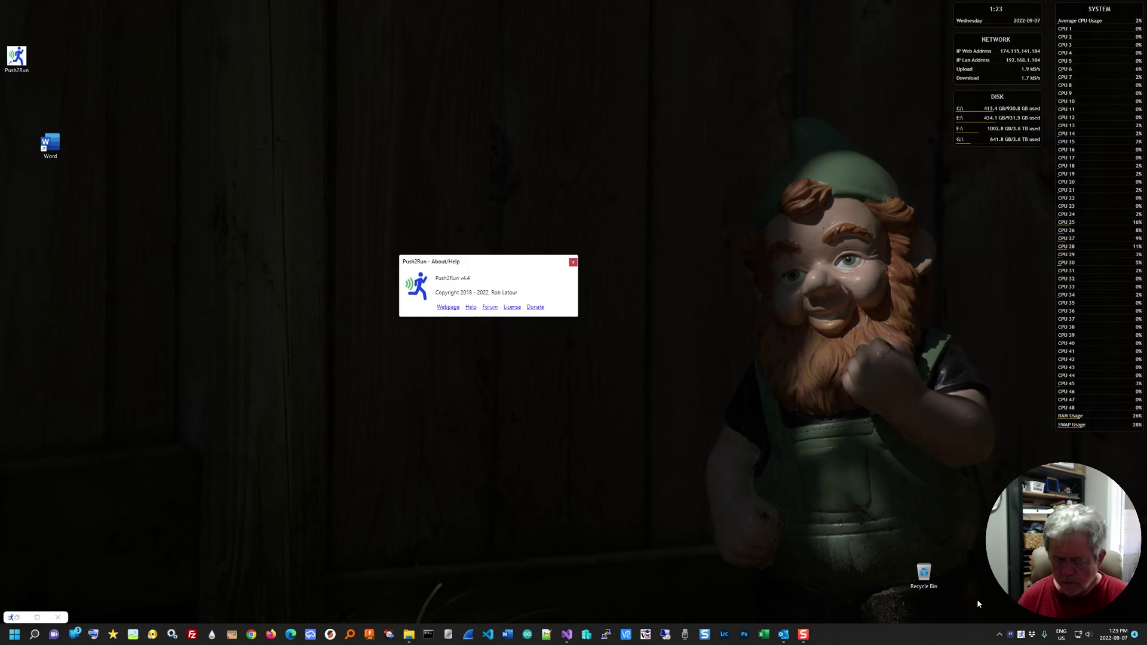
click(510, 307)
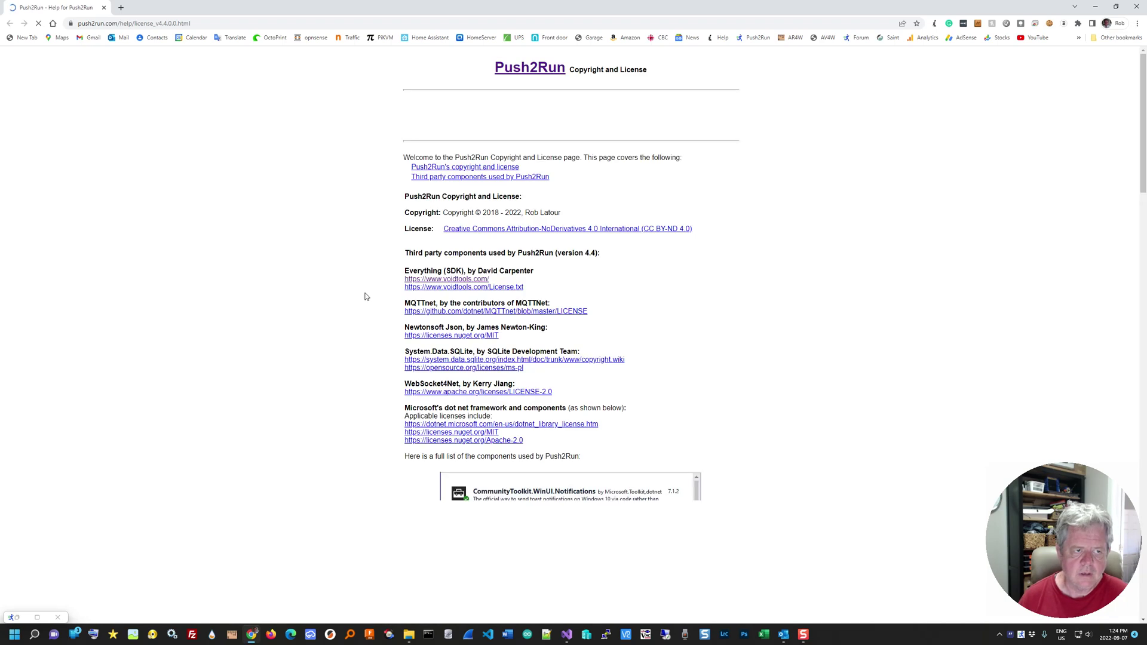
scroll(366, 299, down, 13)
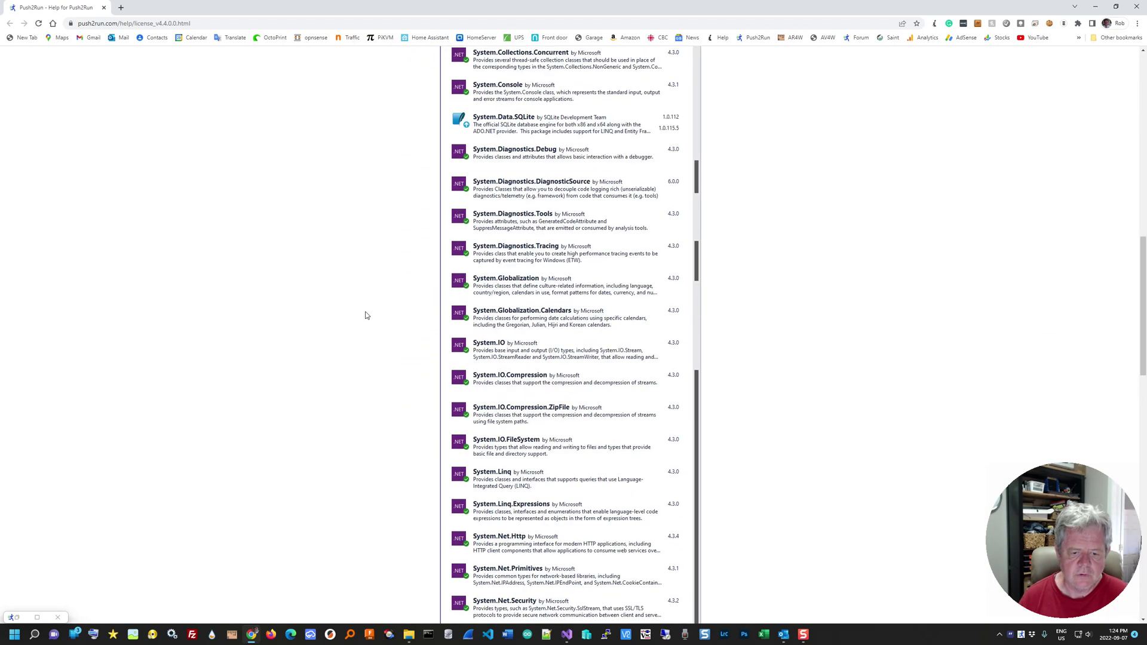
scroll(365, 315, down, 10)
scroll(459, 335, up, 5)
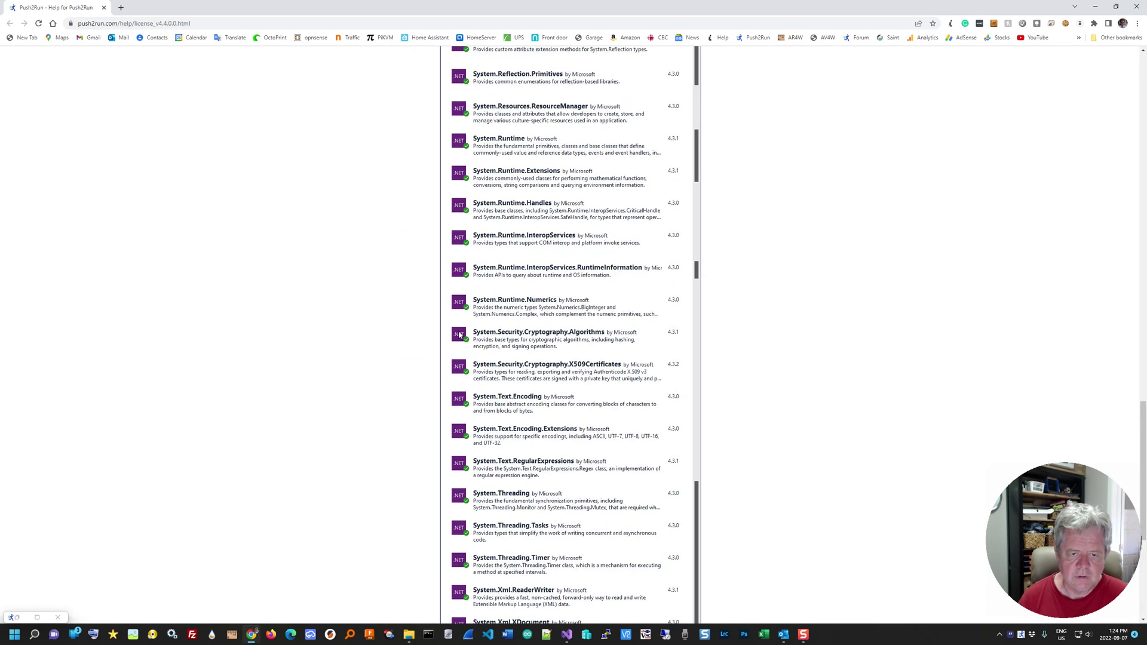
scroll(459, 334, up, 20)
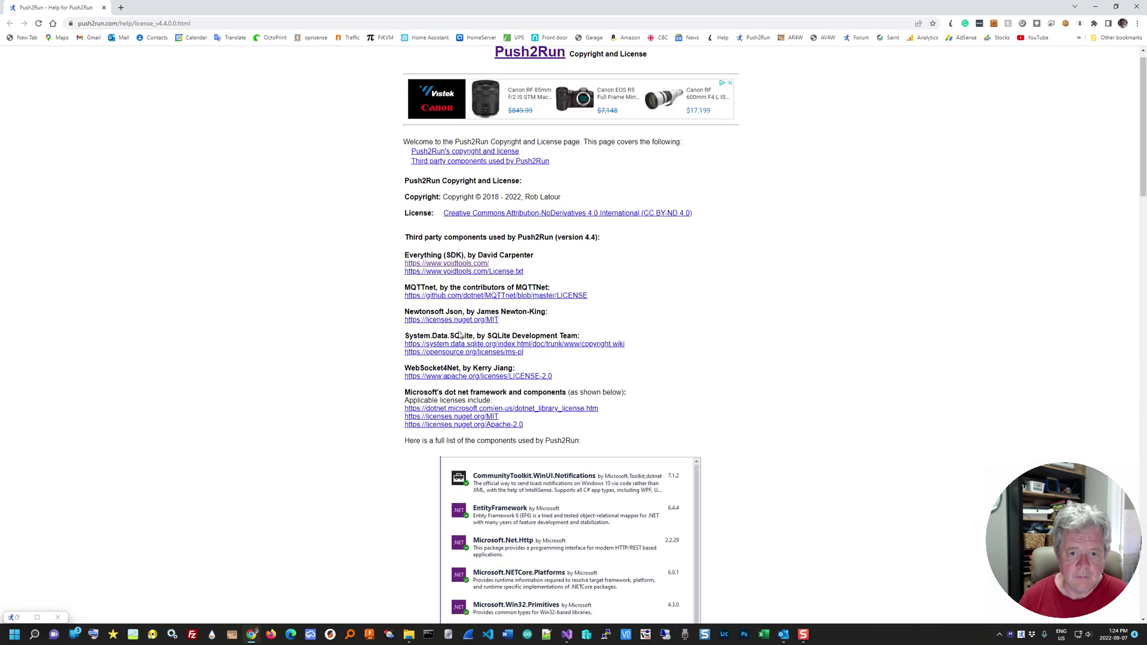
scroll(460, 336, up, 1)
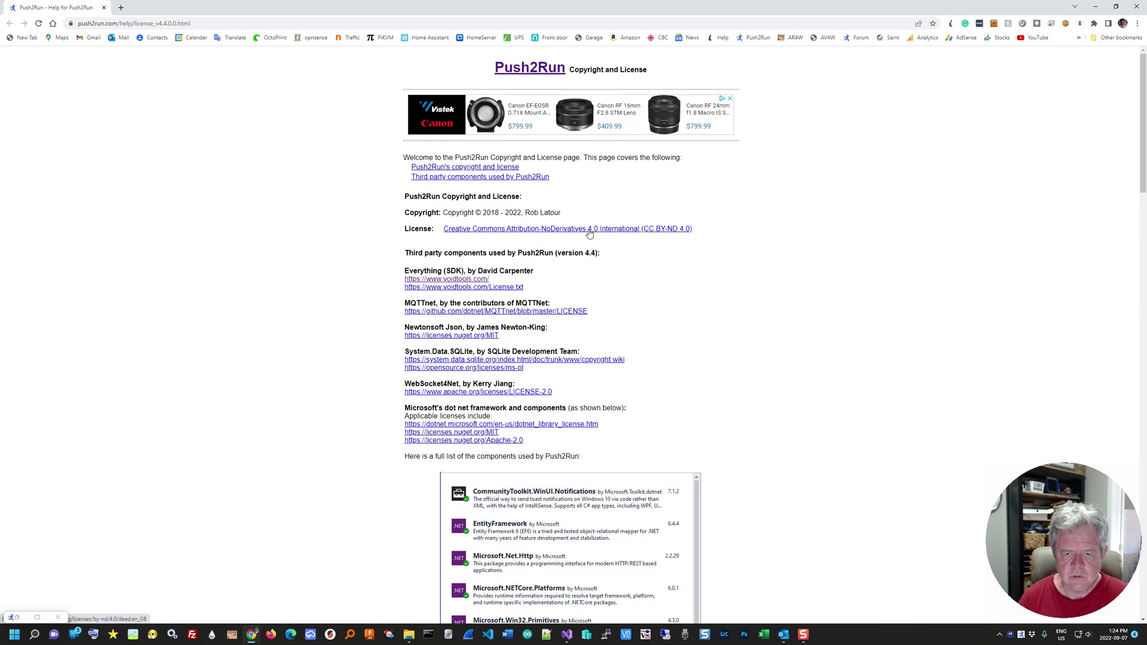
click(523, 232)
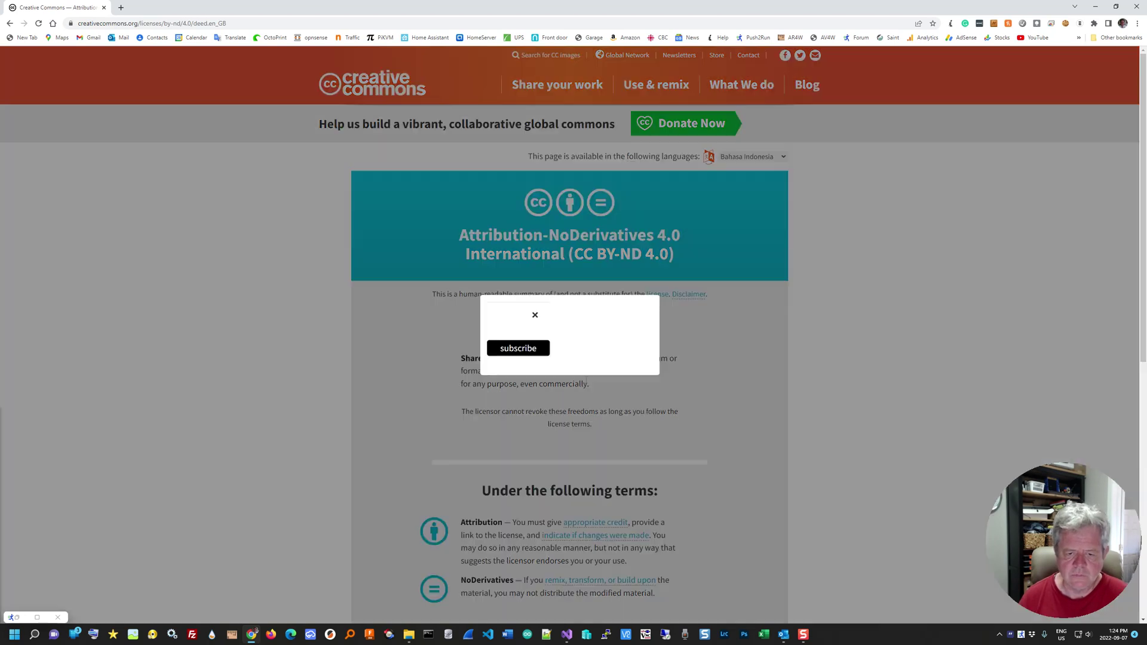
- Dismiss the mailing-list popup and donation request, then close Chrome
click(638, 267)
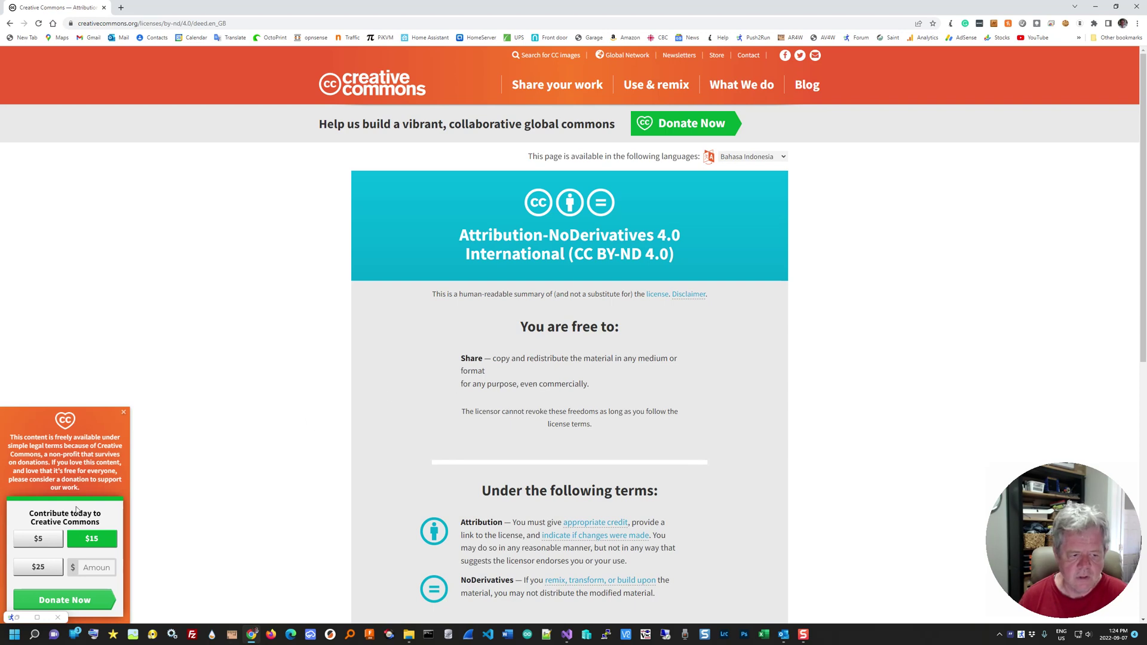
click(122, 413)
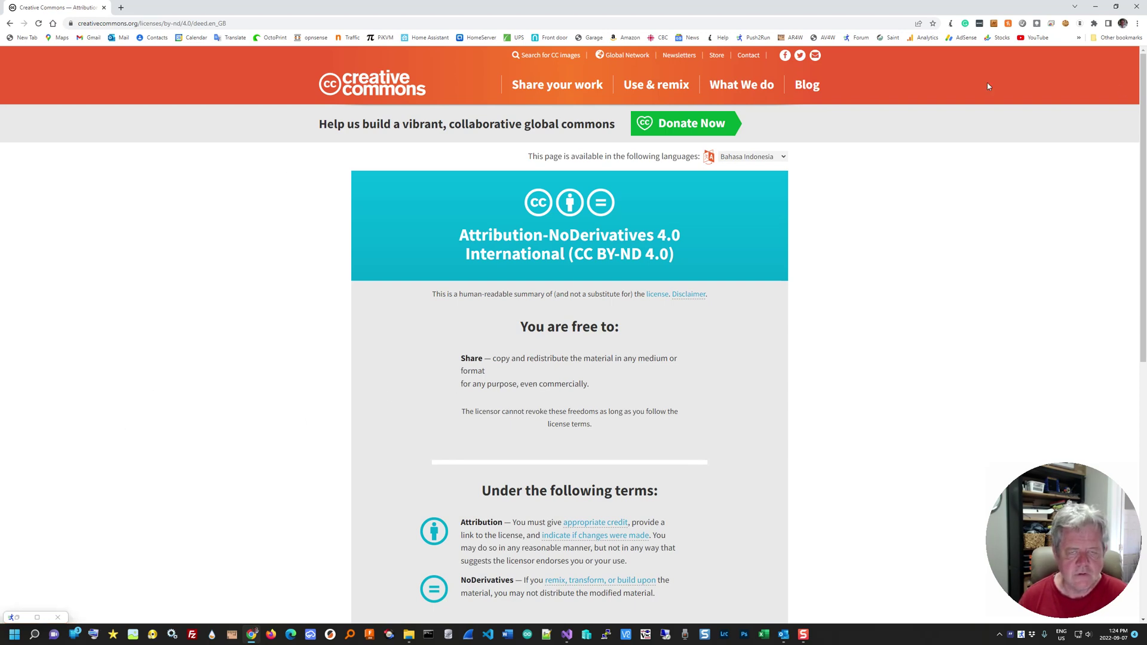
click(1136, 6)
- Open the Push2Run homepage via the tray icon, then its Setup page, scrolling to the Triggered by list
right_click(1021, 634)
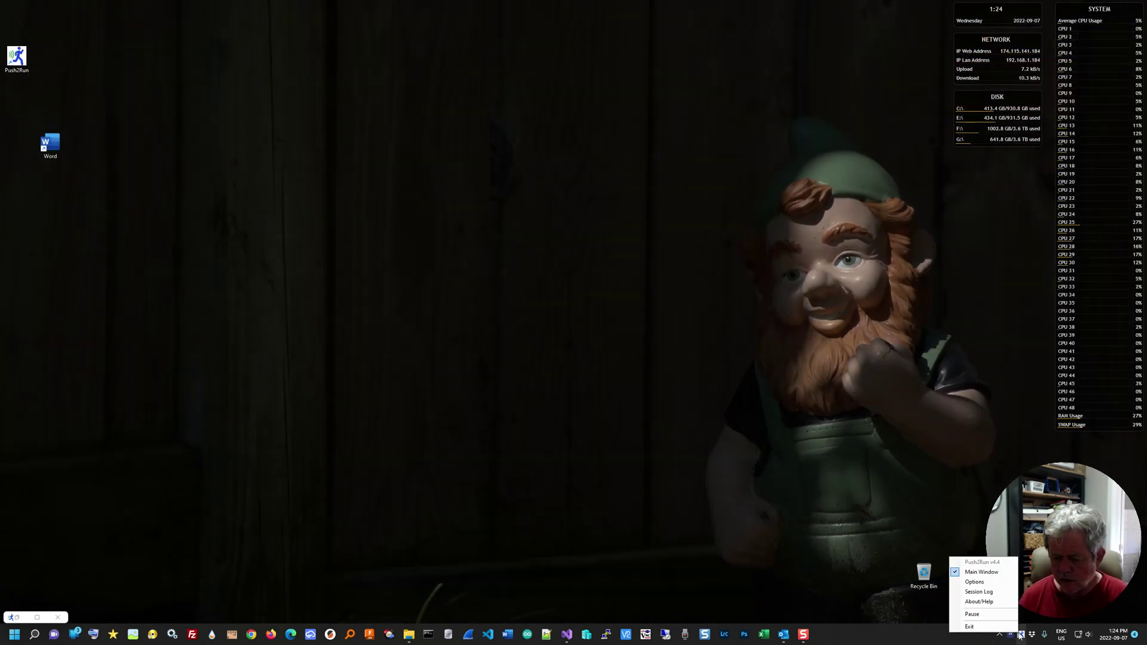
click(987, 602)
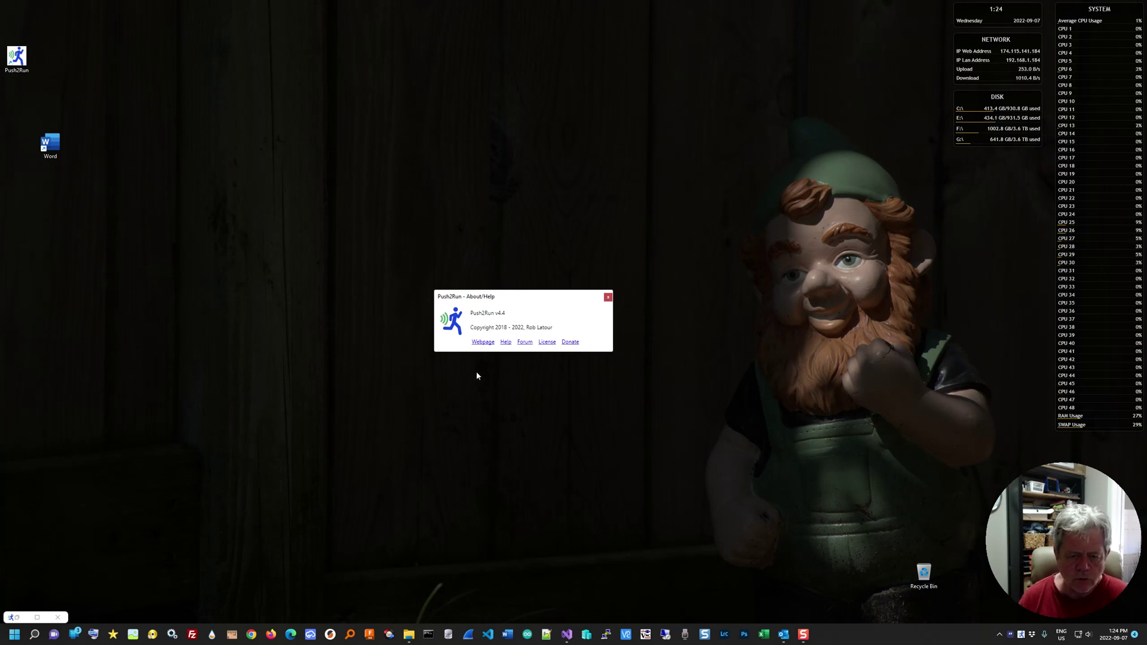
click(485, 343)
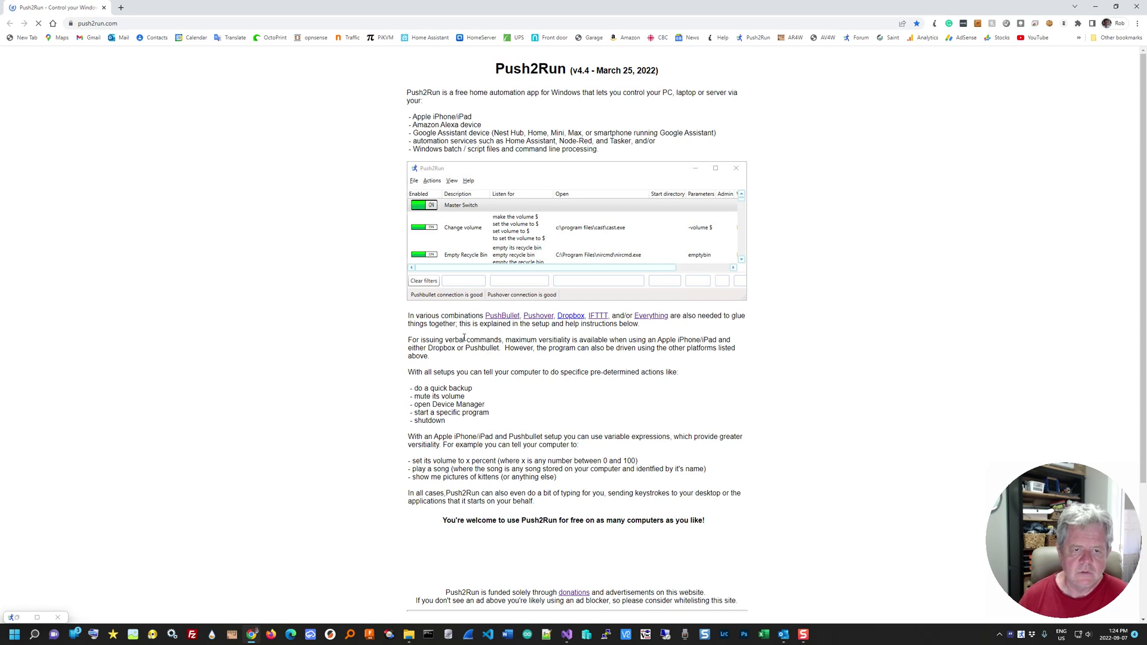
scroll(464, 338, down, 3)
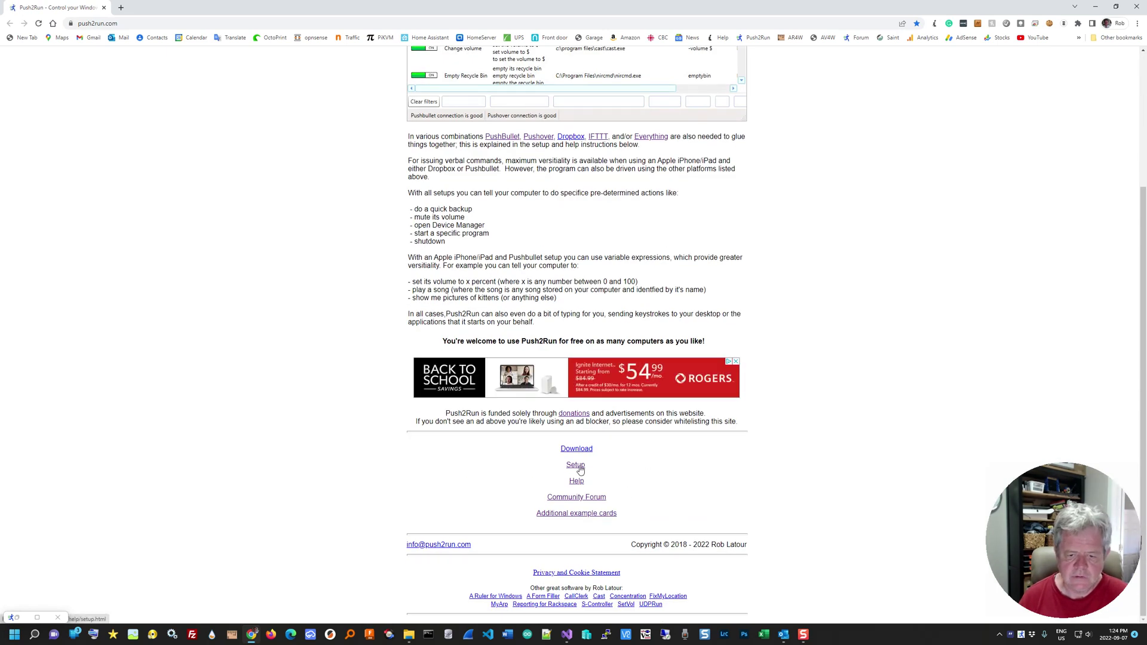
click(576, 465)
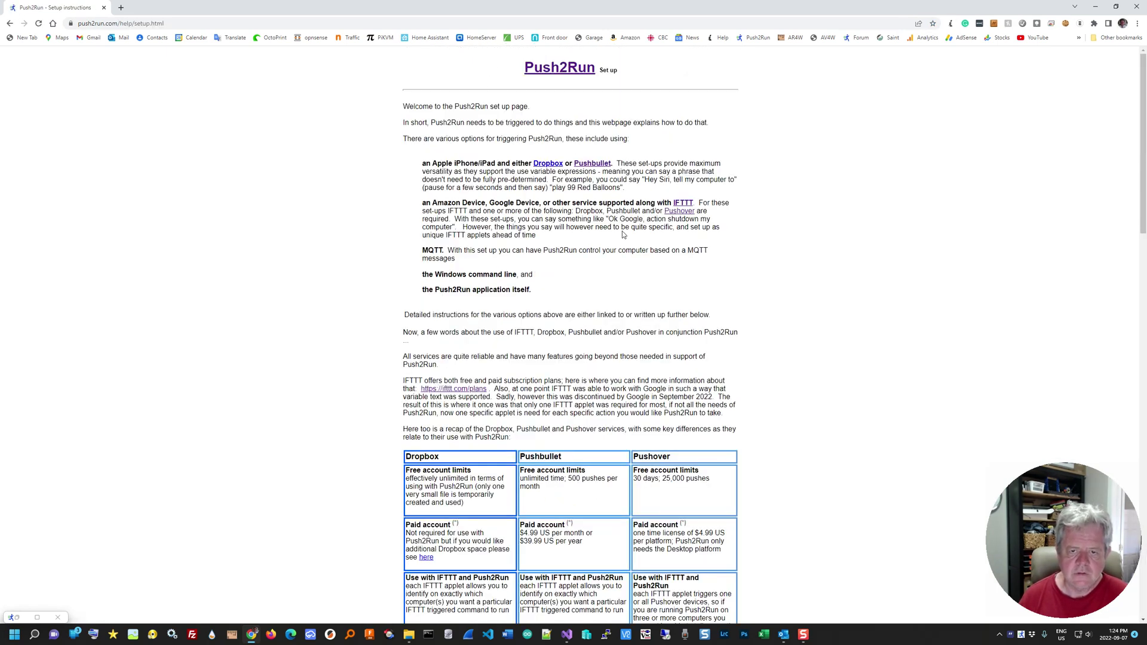
scroll(502, 179, down, 3)
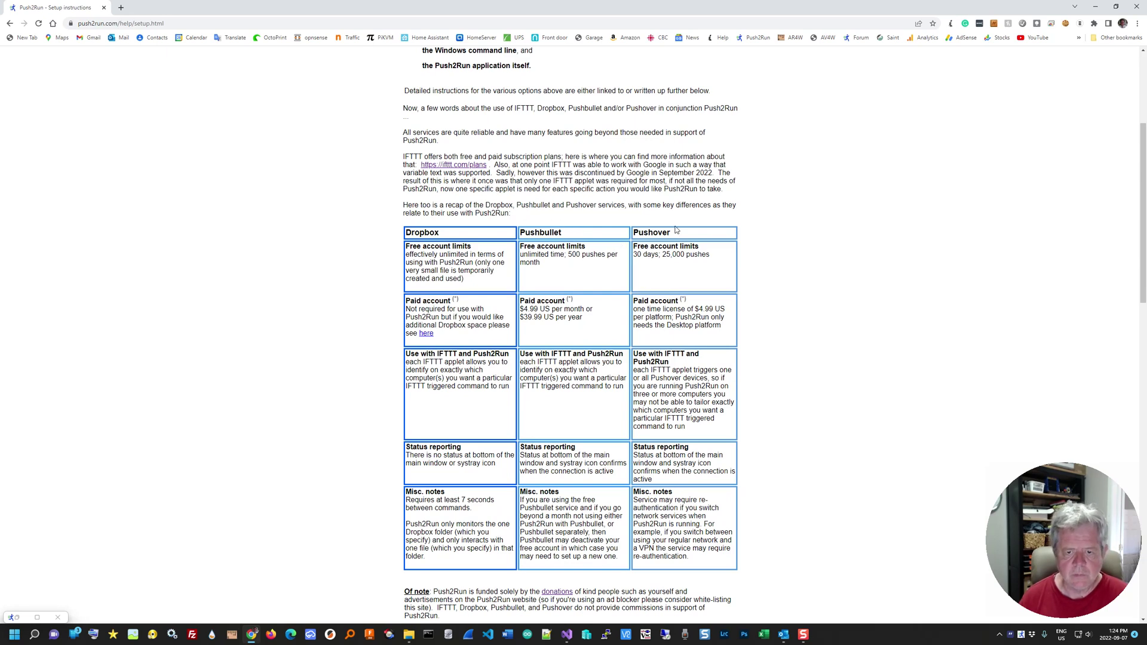
scroll(675, 230, down, 1)
scroll(676, 230, down, 5)
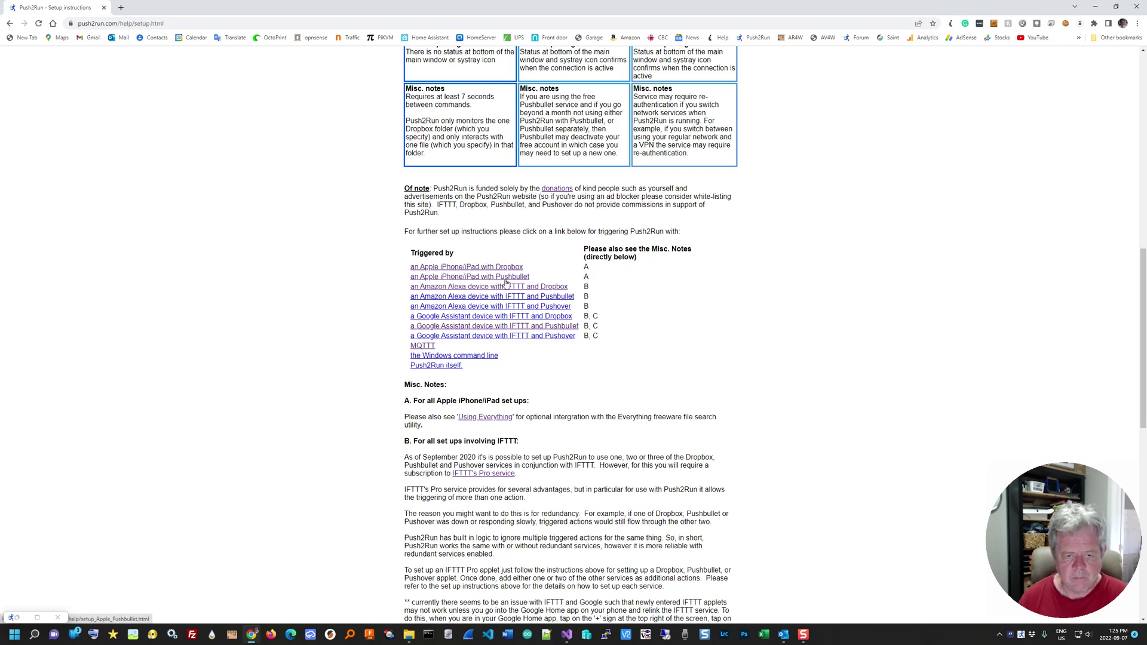
click(505, 316)
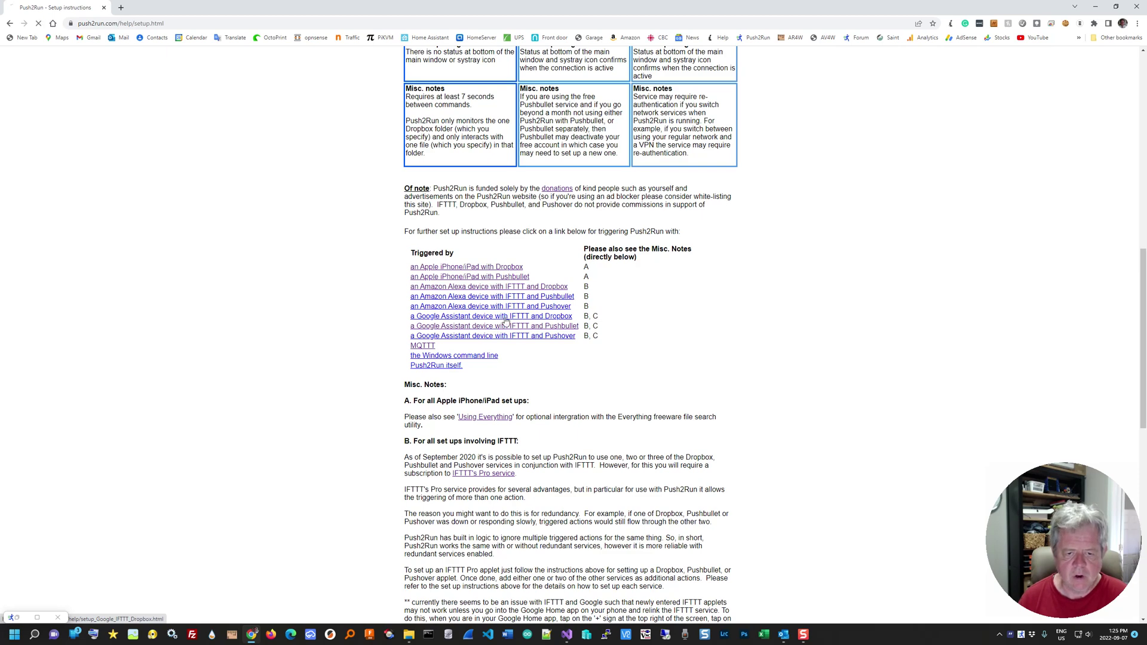
scroll(504, 327, down, 4)
scroll(504, 325, down, 15)
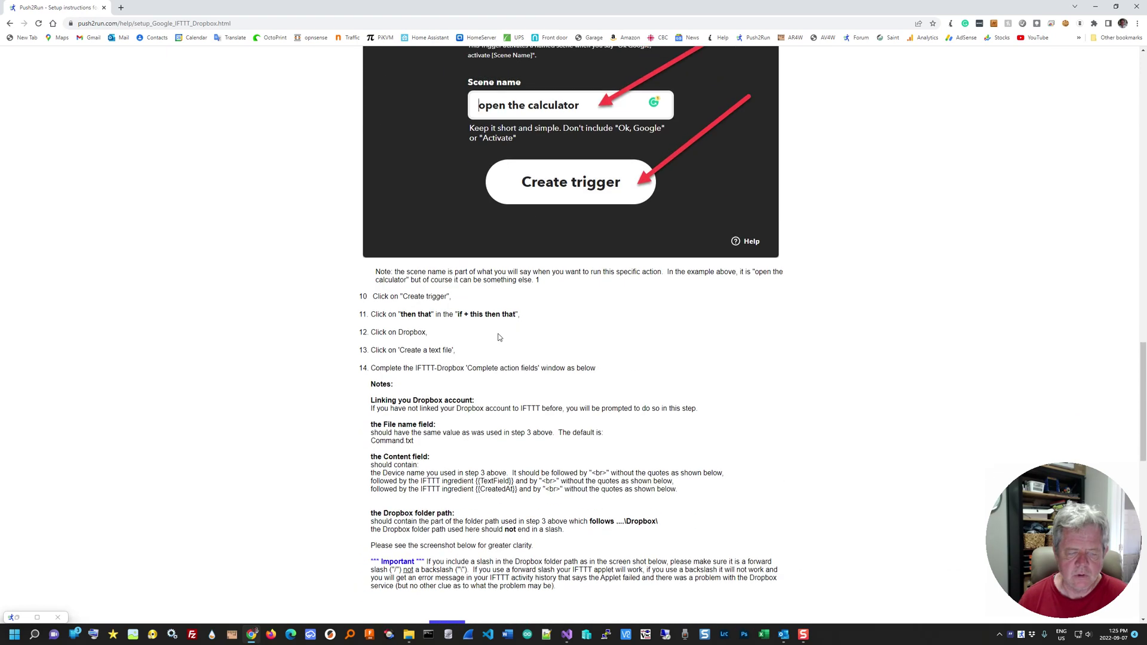
scroll(500, 337, up, 4)
click(10, 23)
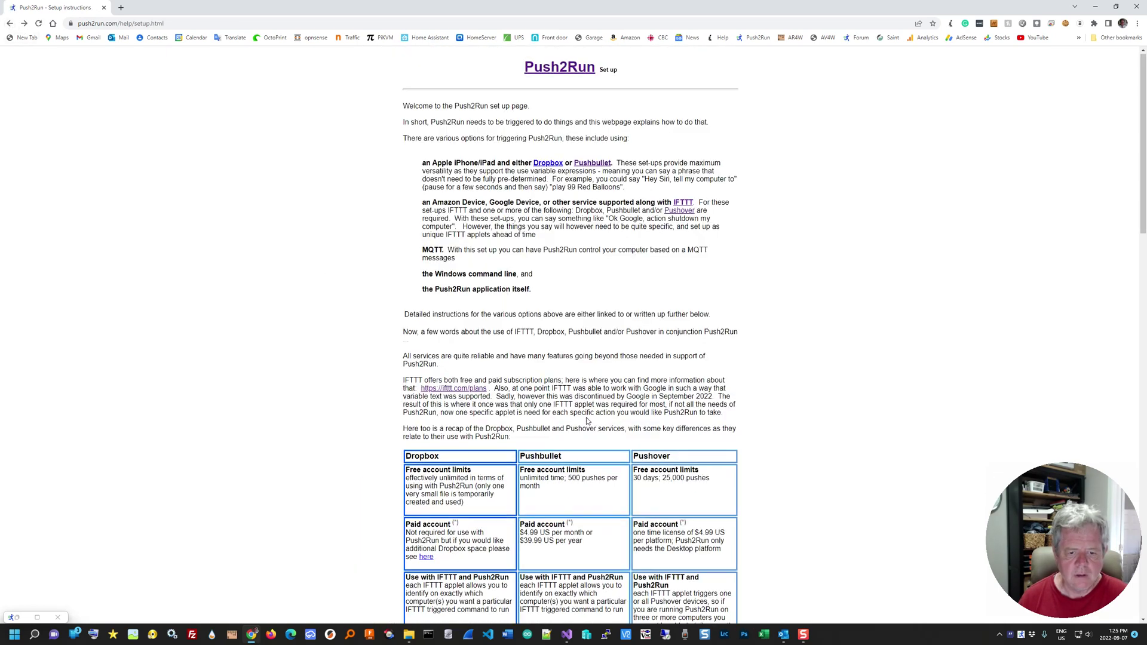
scroll(589, 421, down, 5)
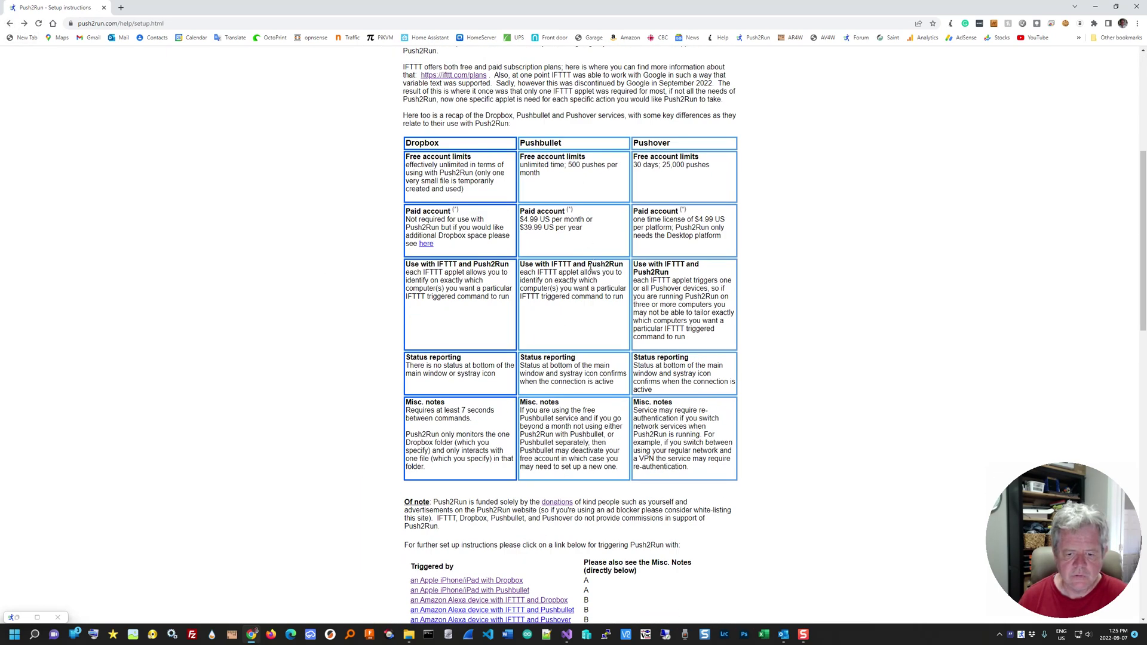
scroll(590, 268, down, 11)
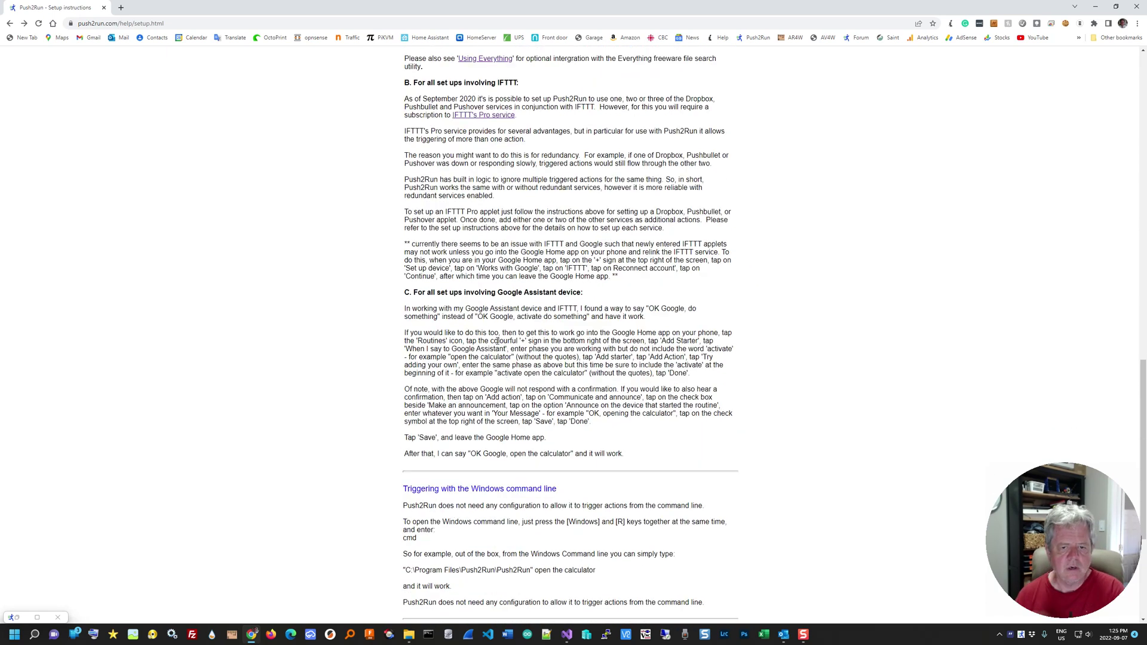
scroll(498, 339, down, 2)
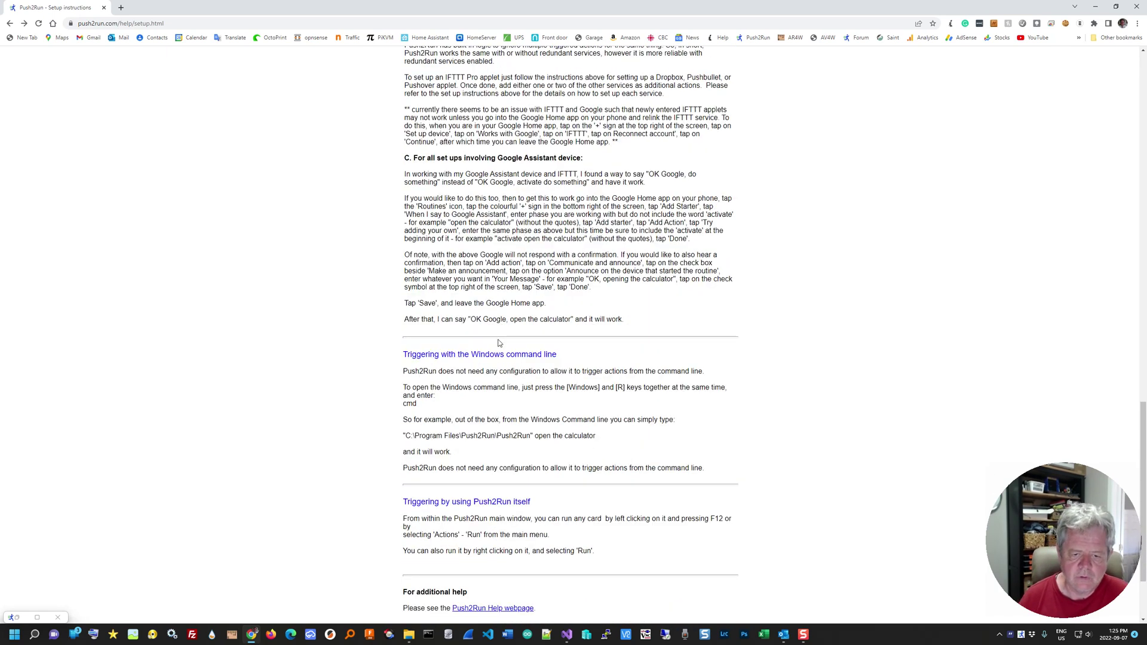
scroll(499, 343, up, 6)
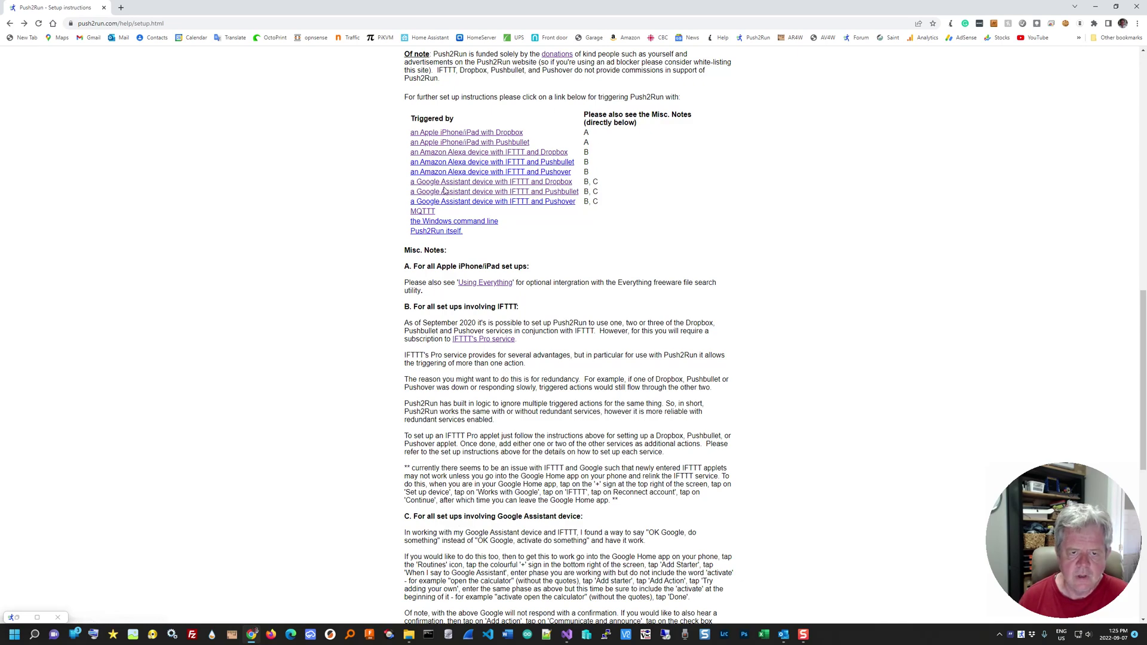
scroll(447, 187, down, 6)
scroll(453, 179, up, 15)
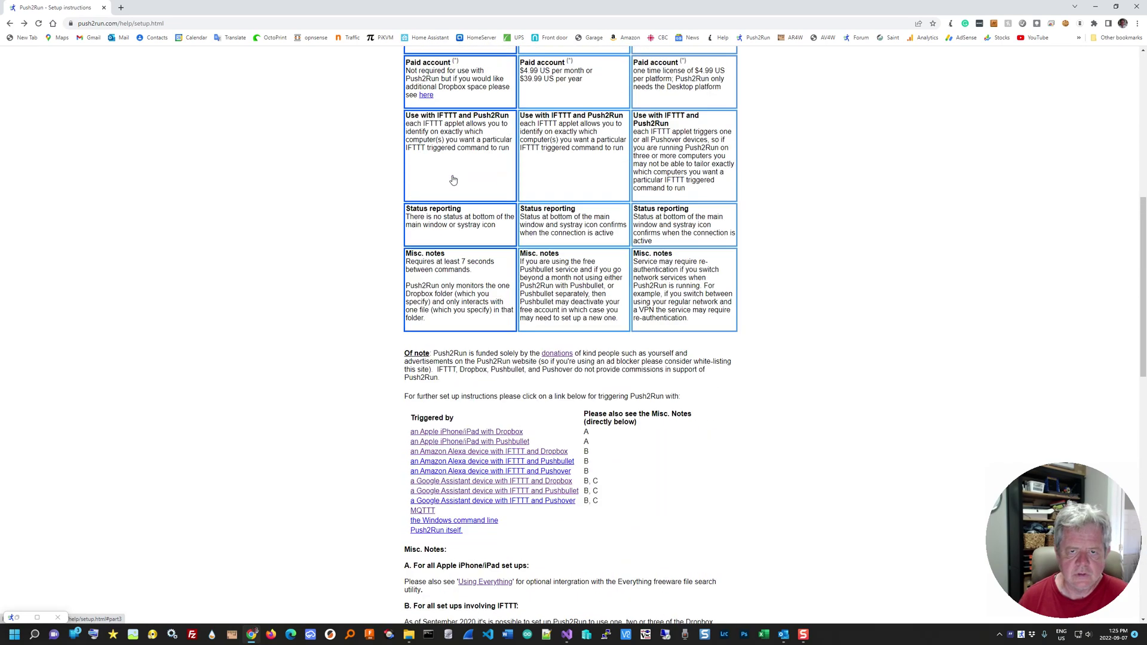
scroll(453, 179, up, 3)
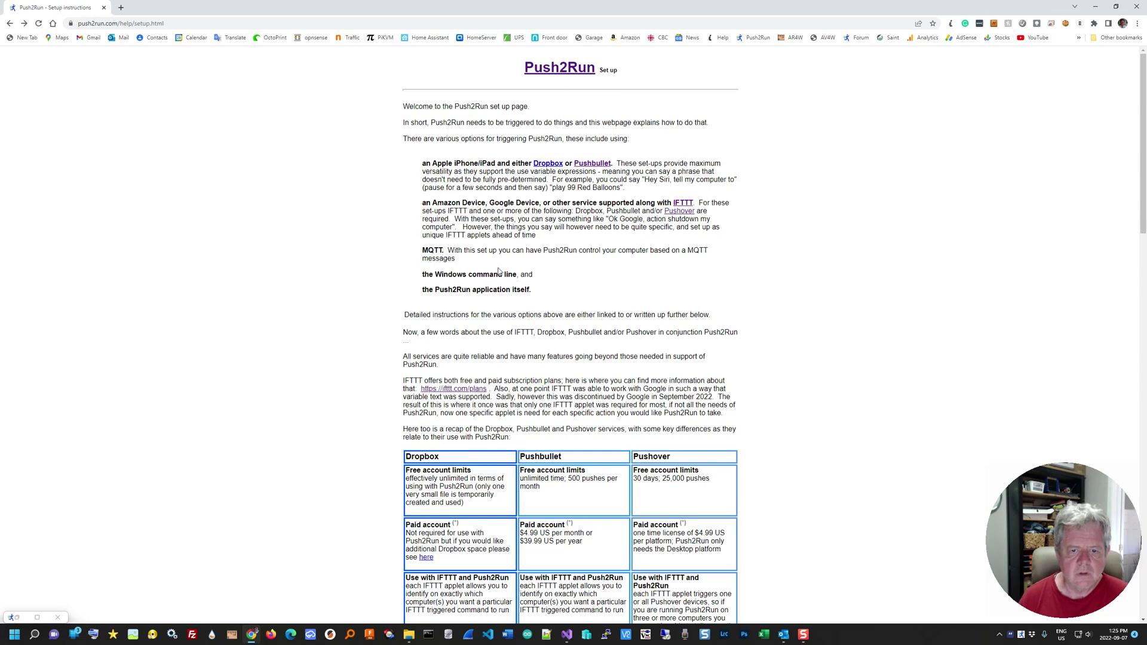
scroll(495, 349, down, 5)
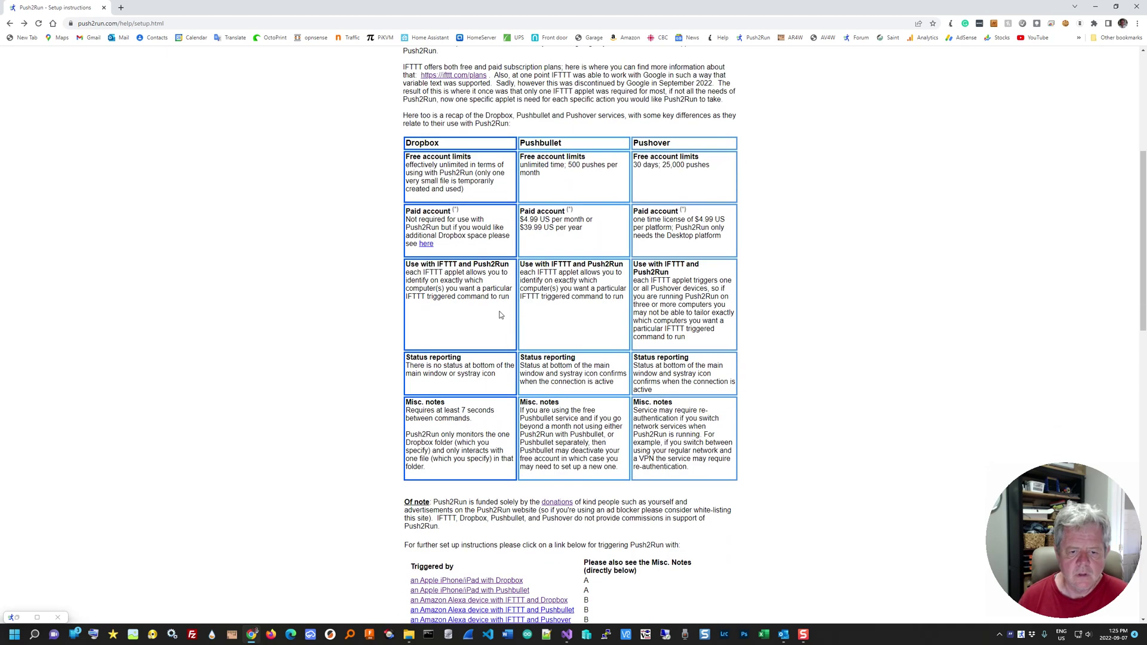
click(103, 8)
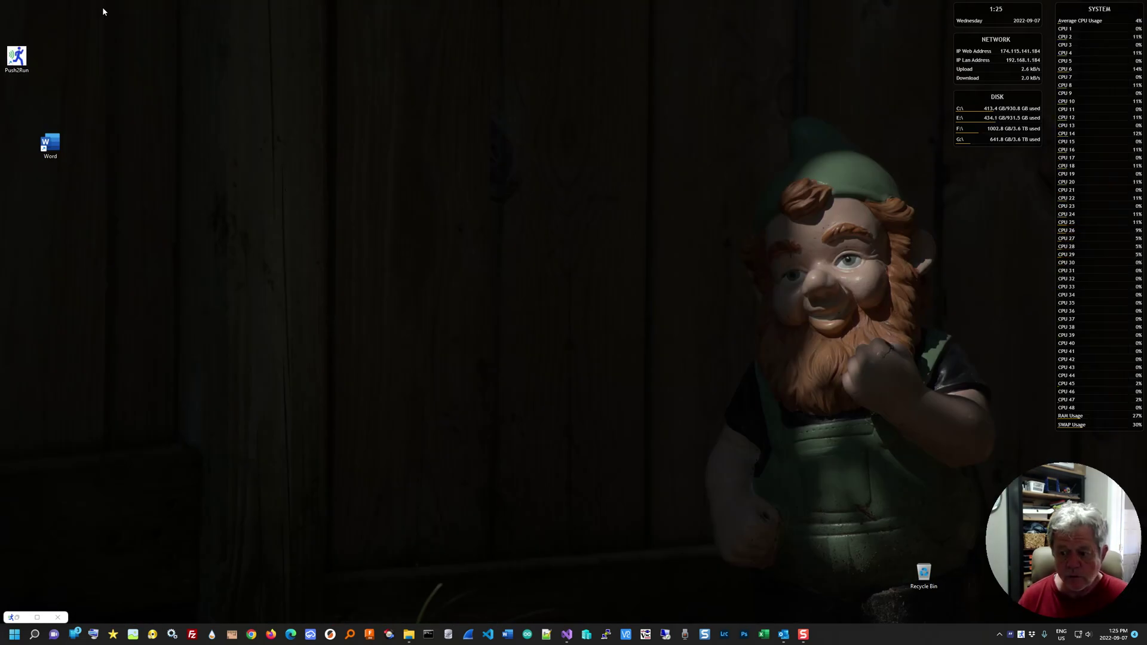